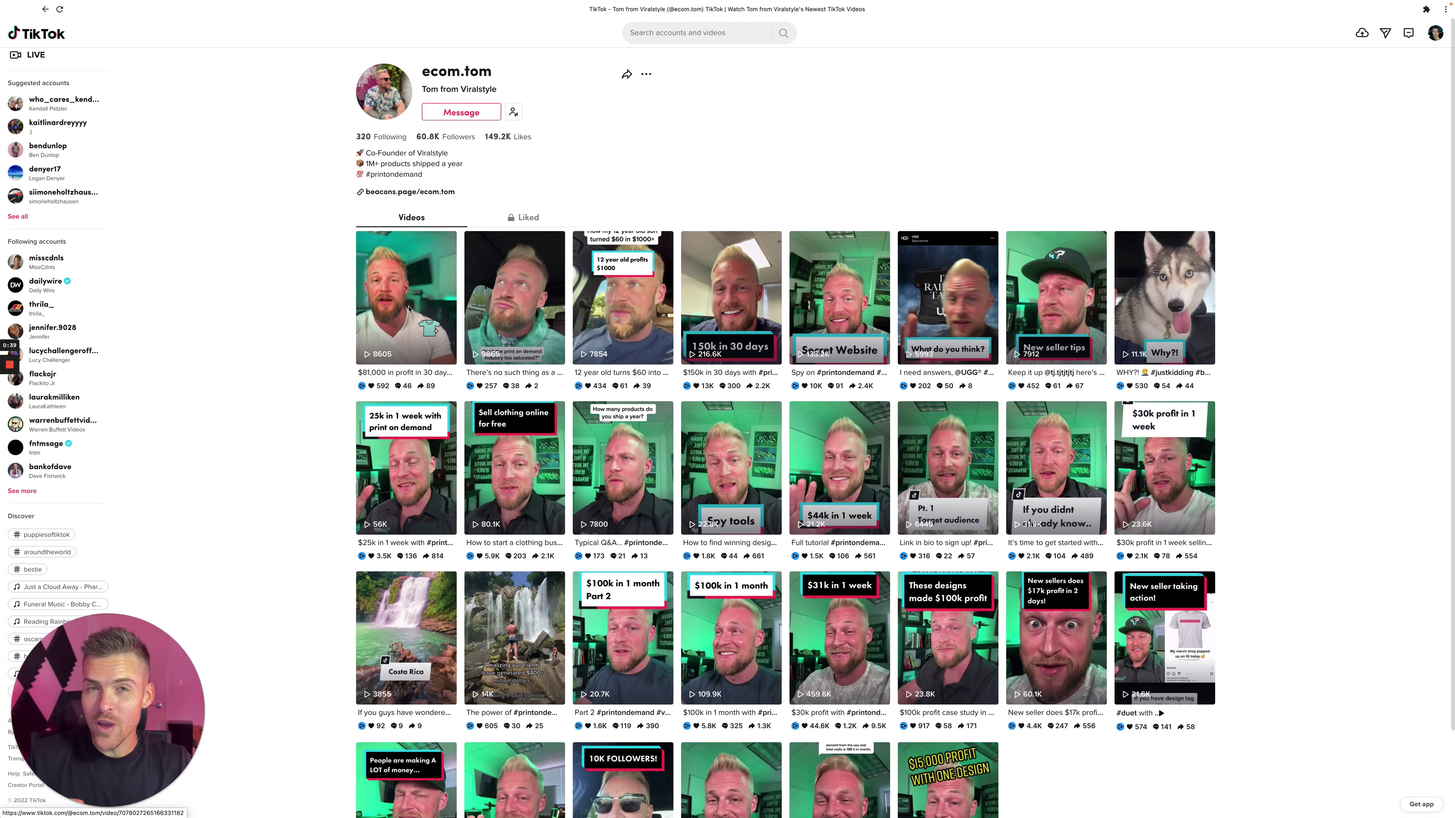
Play the $81,000-profit TikTok video from the start, pausing briefly on the earnings dashboard.
{"action": "left_click", "coordinate": [409, 309]}
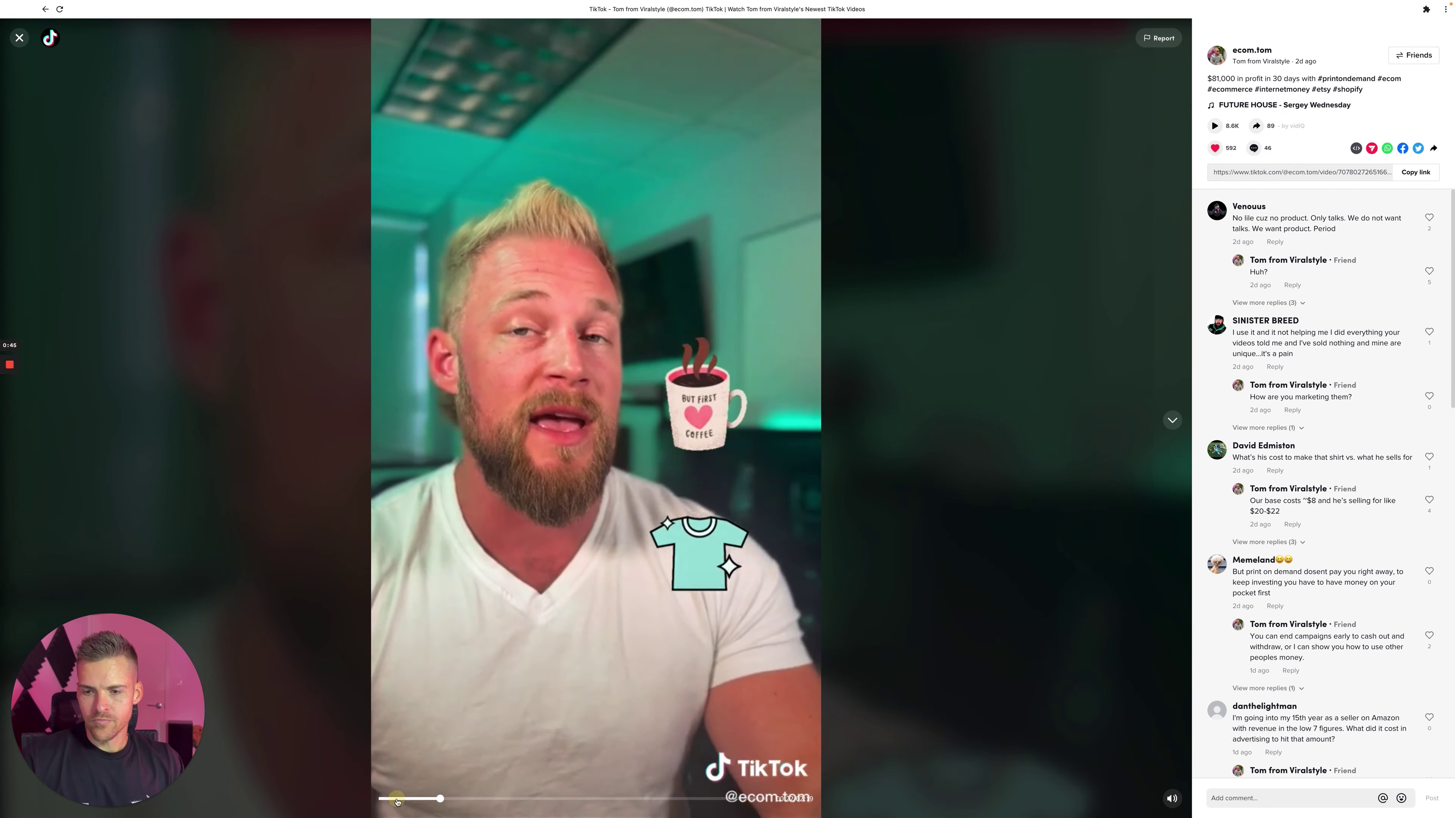
{"action": "left_click_drag", "start_coordinate": [392, 802], "coordinate": [368, 801]}
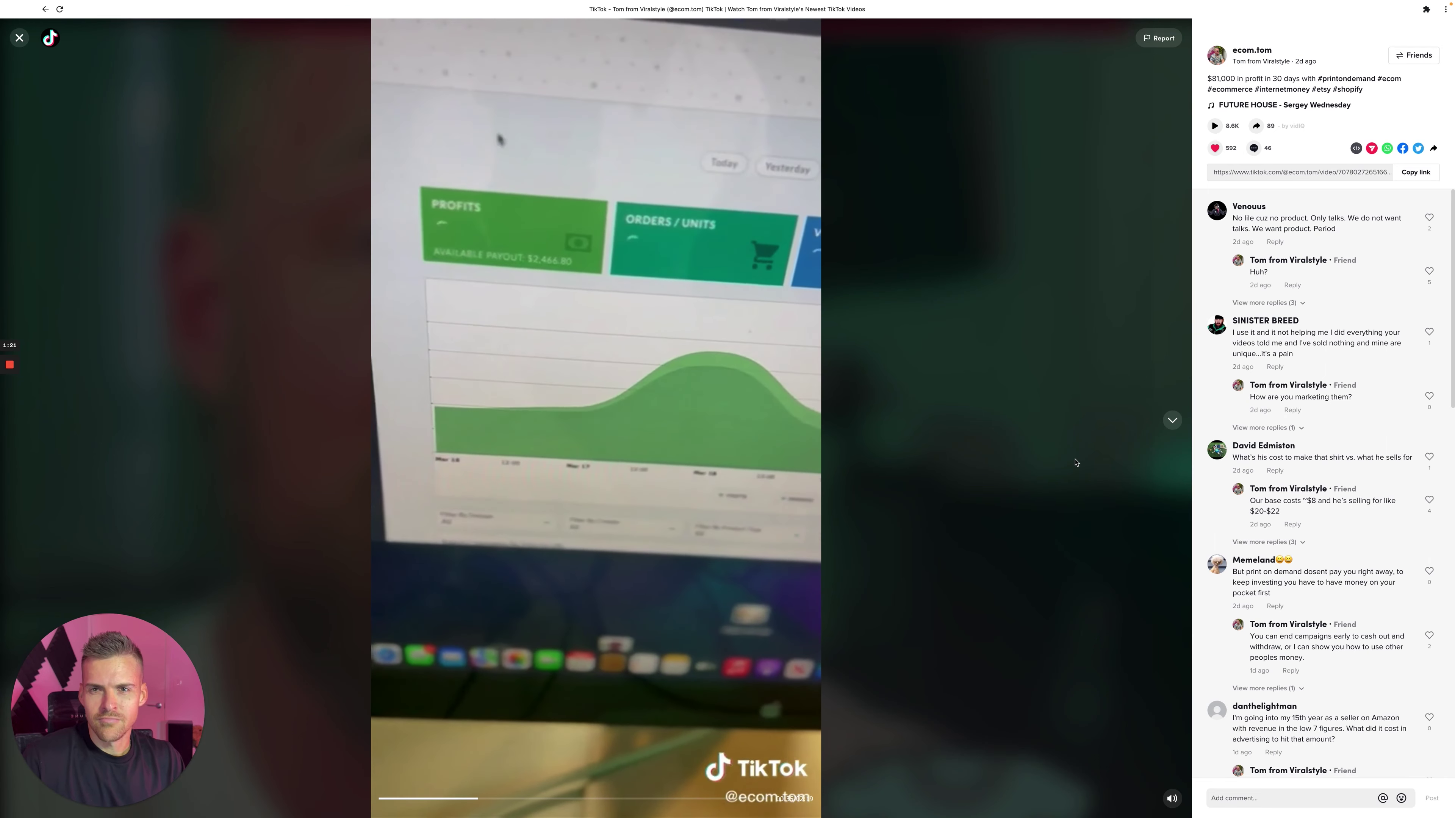
{"action": "left_click", "coordinate": [903, 370]}
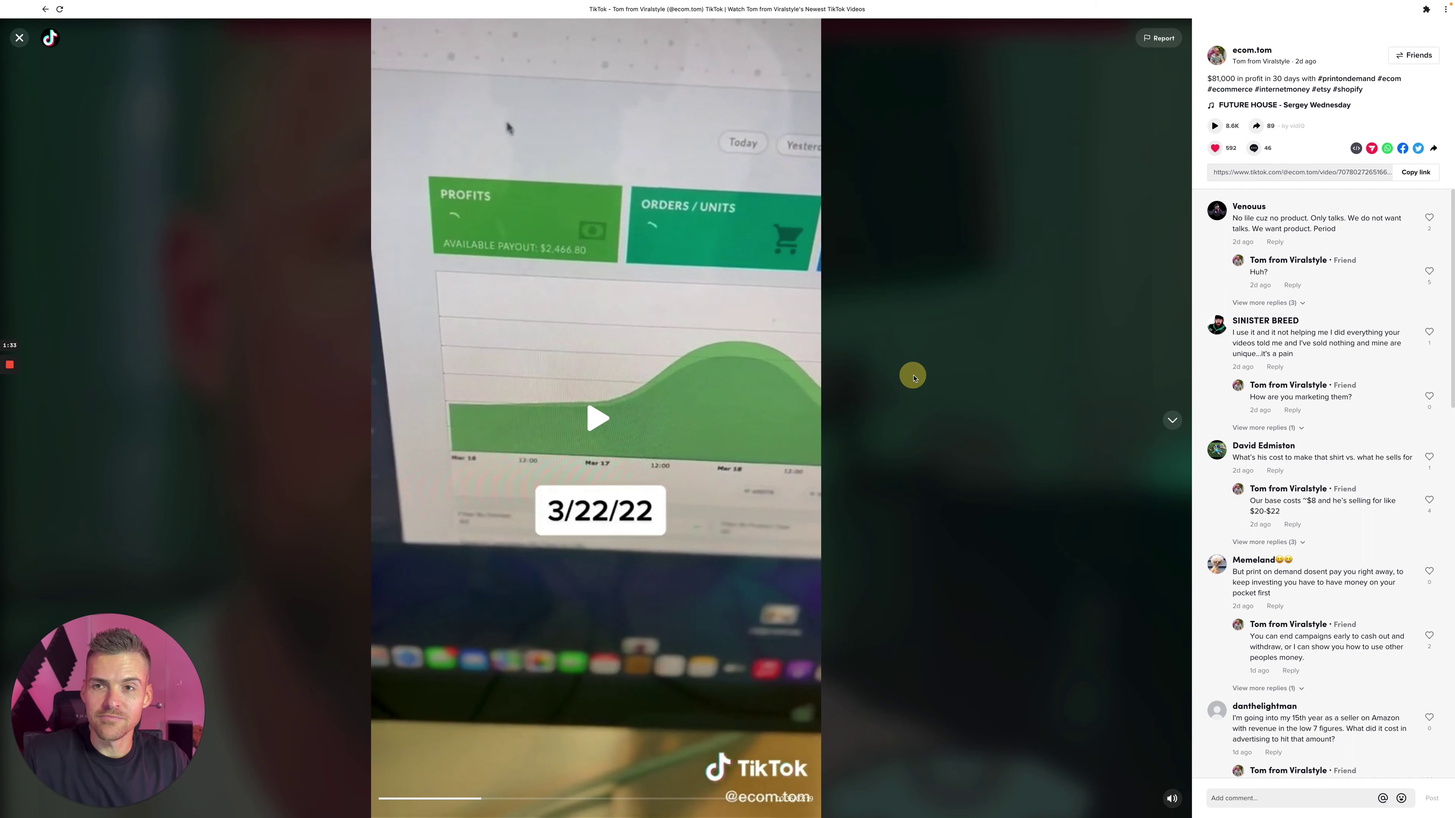
{"action": "left_click", "coordinate": [913, 378]}
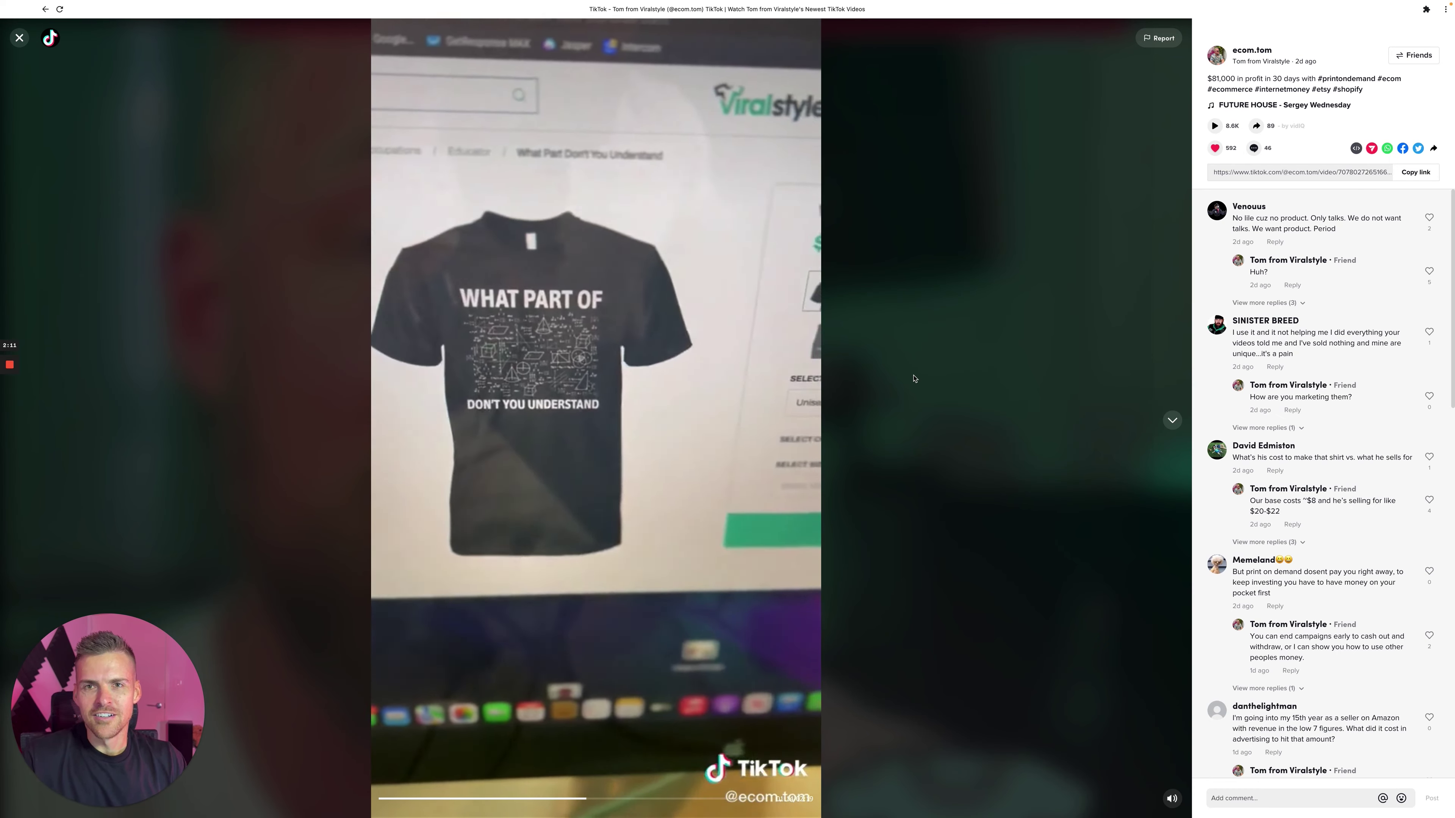
Pause the video and jump back to the black WHAT PART OF t-shirt example.
{"action": "left_click", "coordinate": [881, 371]}
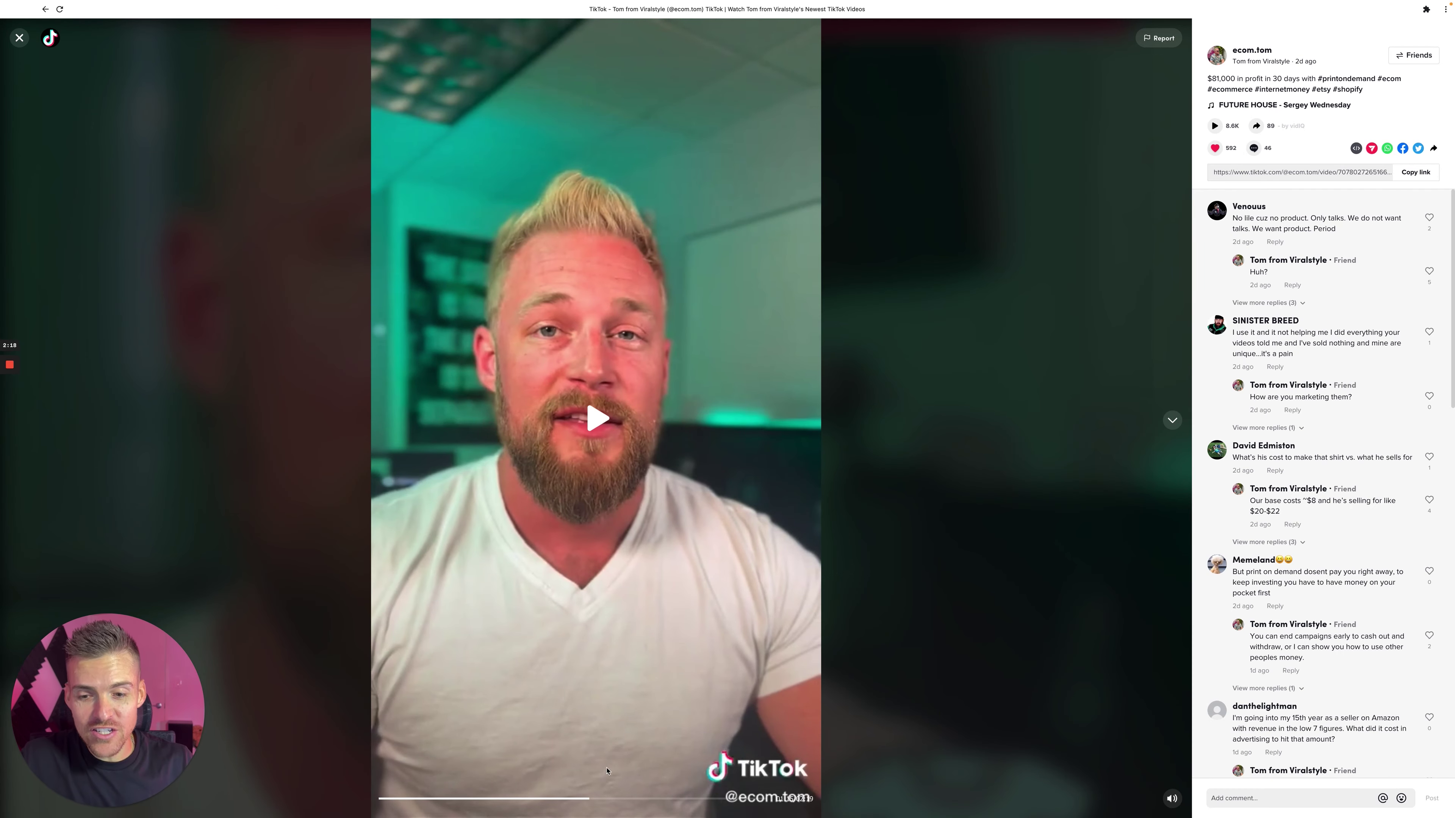
{"action": "left_click", "coordinate": [581, 799]}
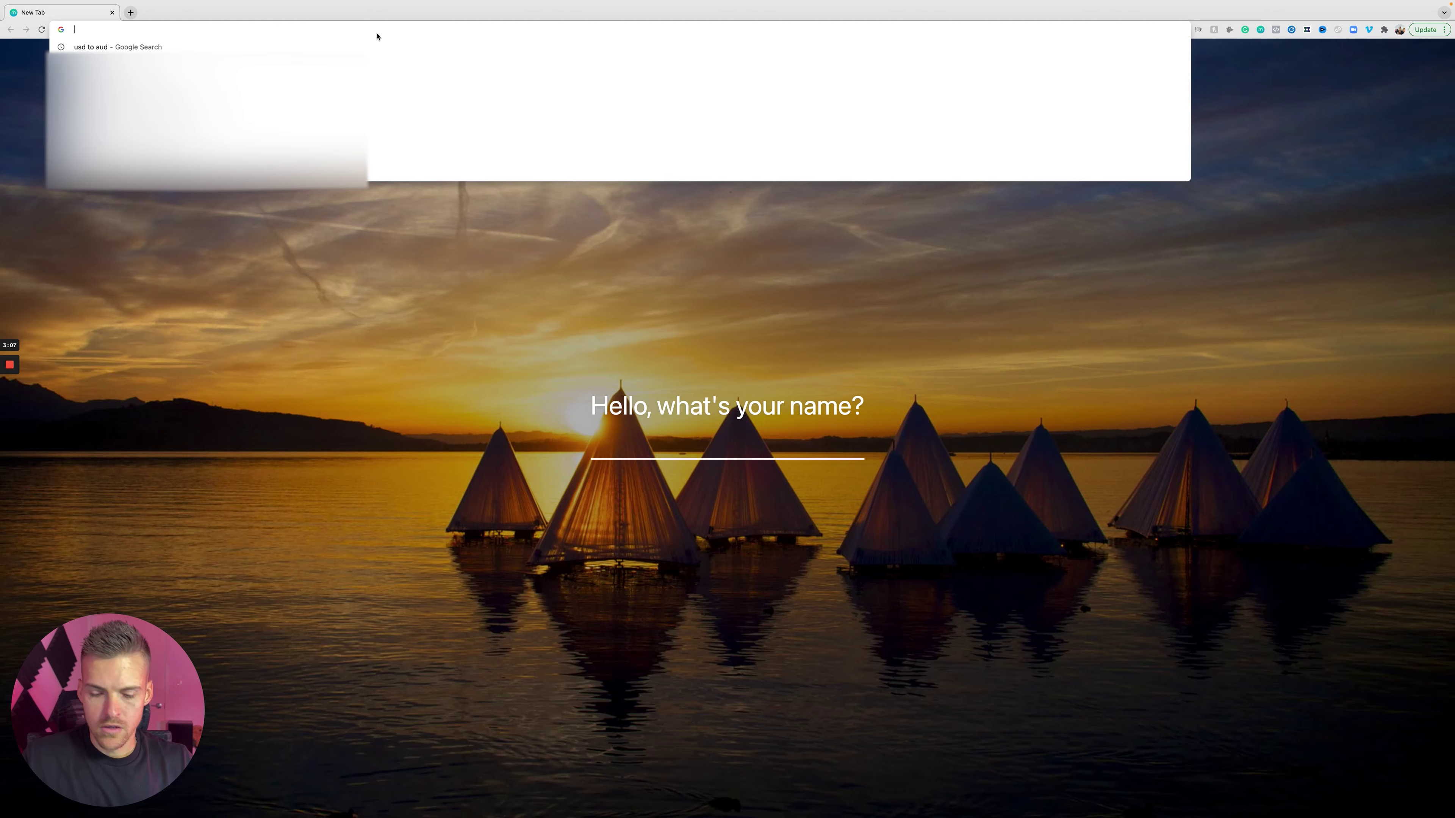
Go to etsy.com, search for 'bicycle svg', and browse the 6,807 cycling design results.
{"action": "type", "text": "etsy.com"}
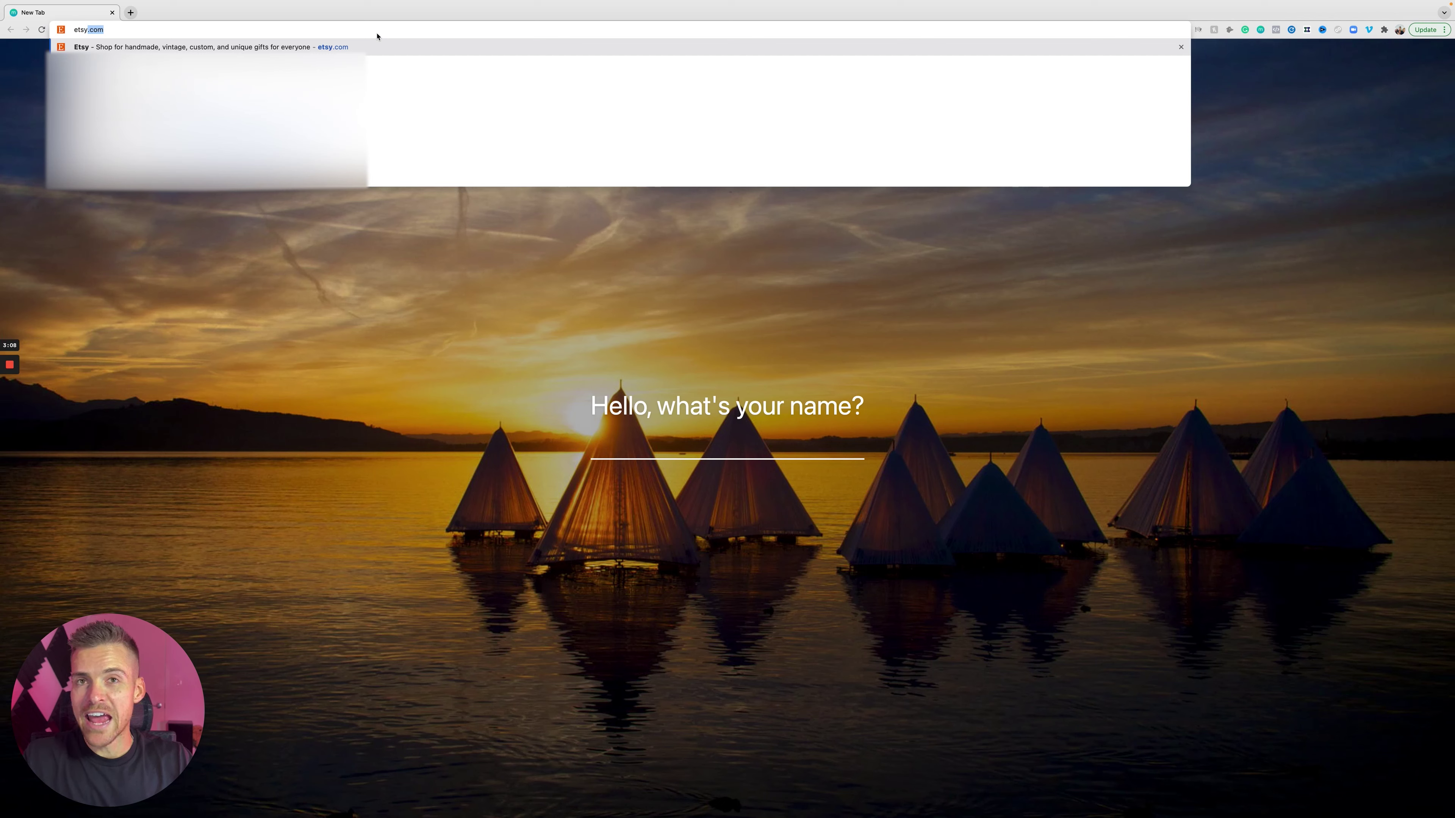
{"action": "key", "text": "Return"}
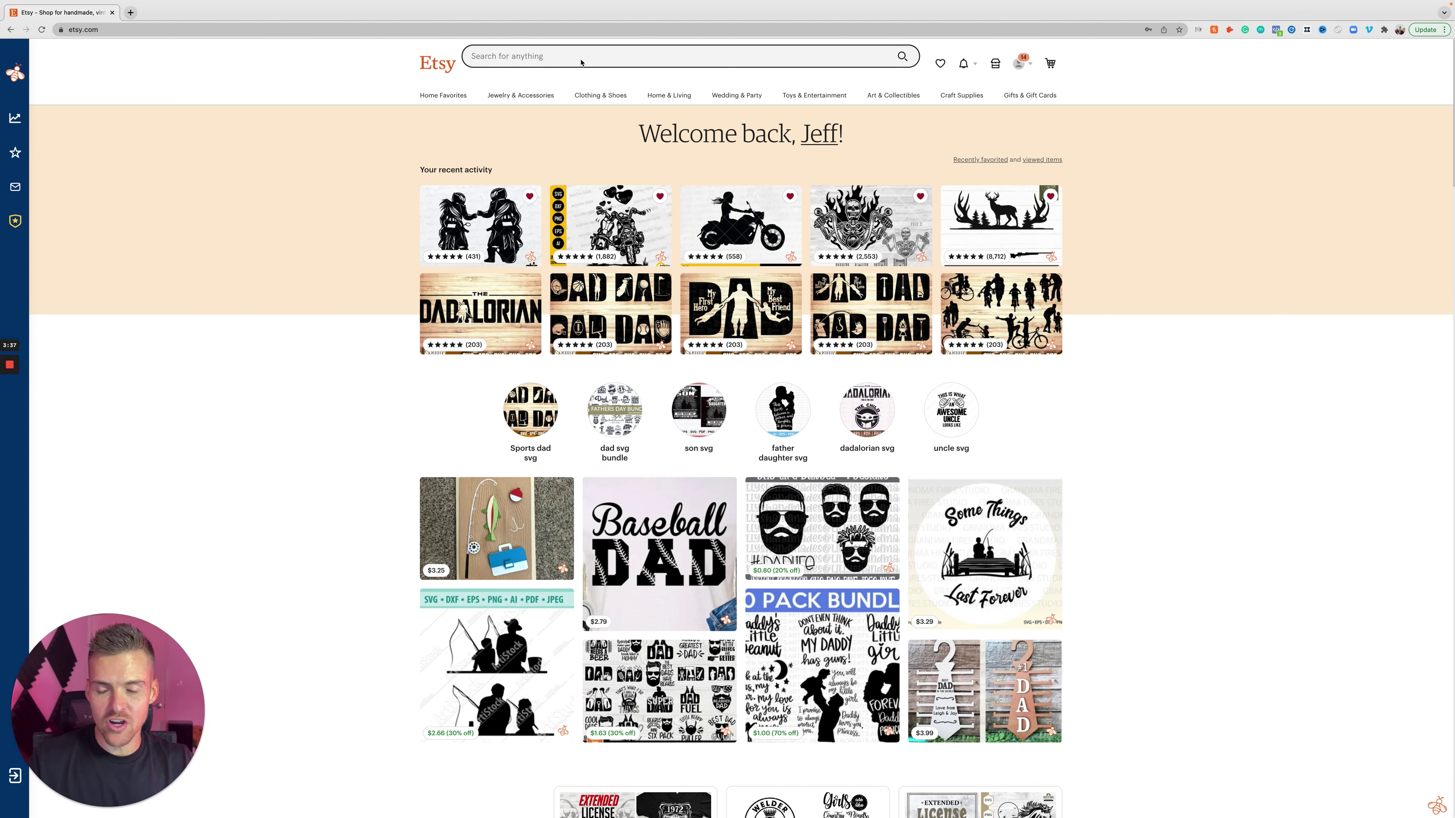
{"action": "left_click", "coordinate": [581, 57]}
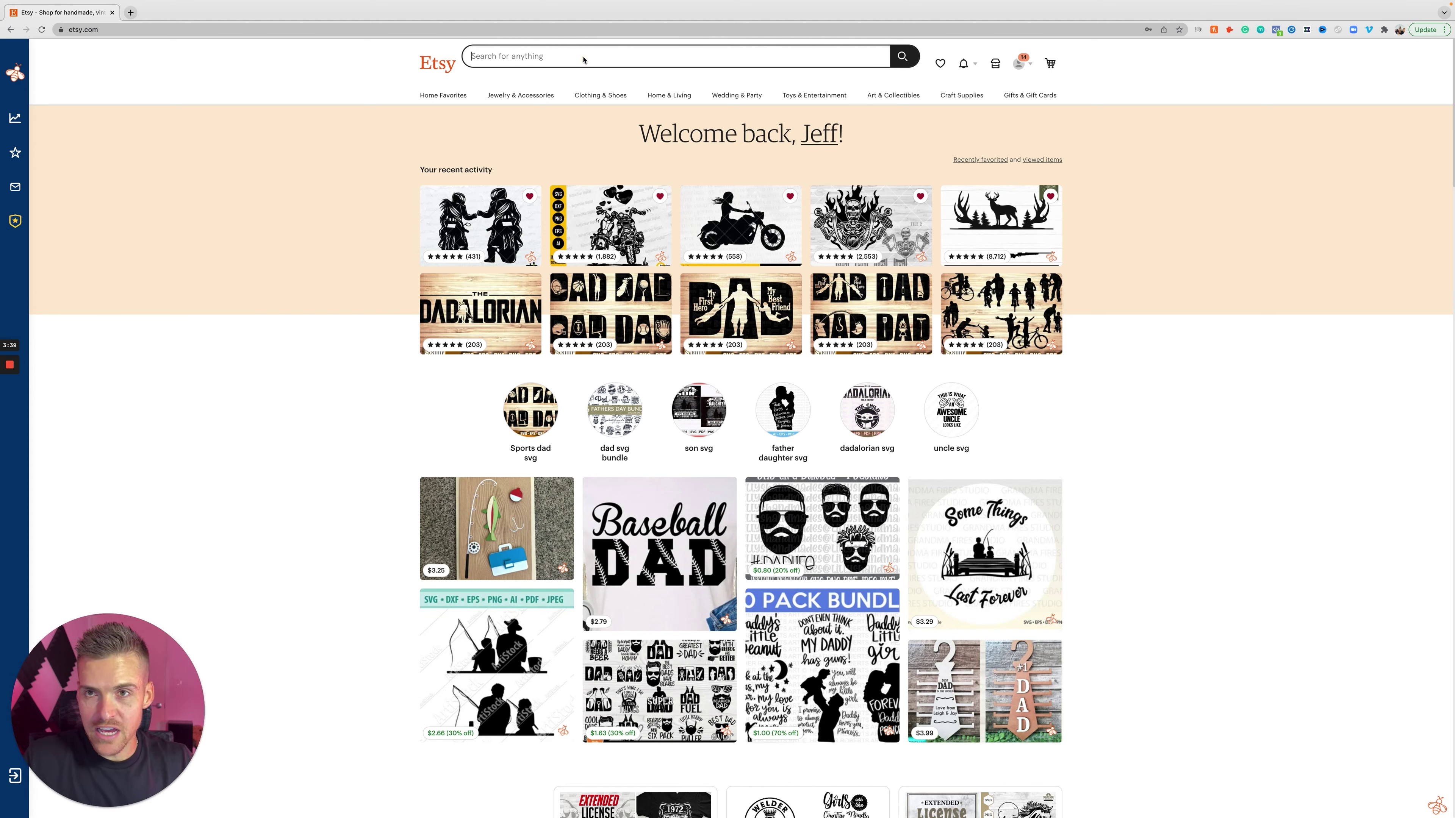
{"action": "type", "text": "bicycle svg"}
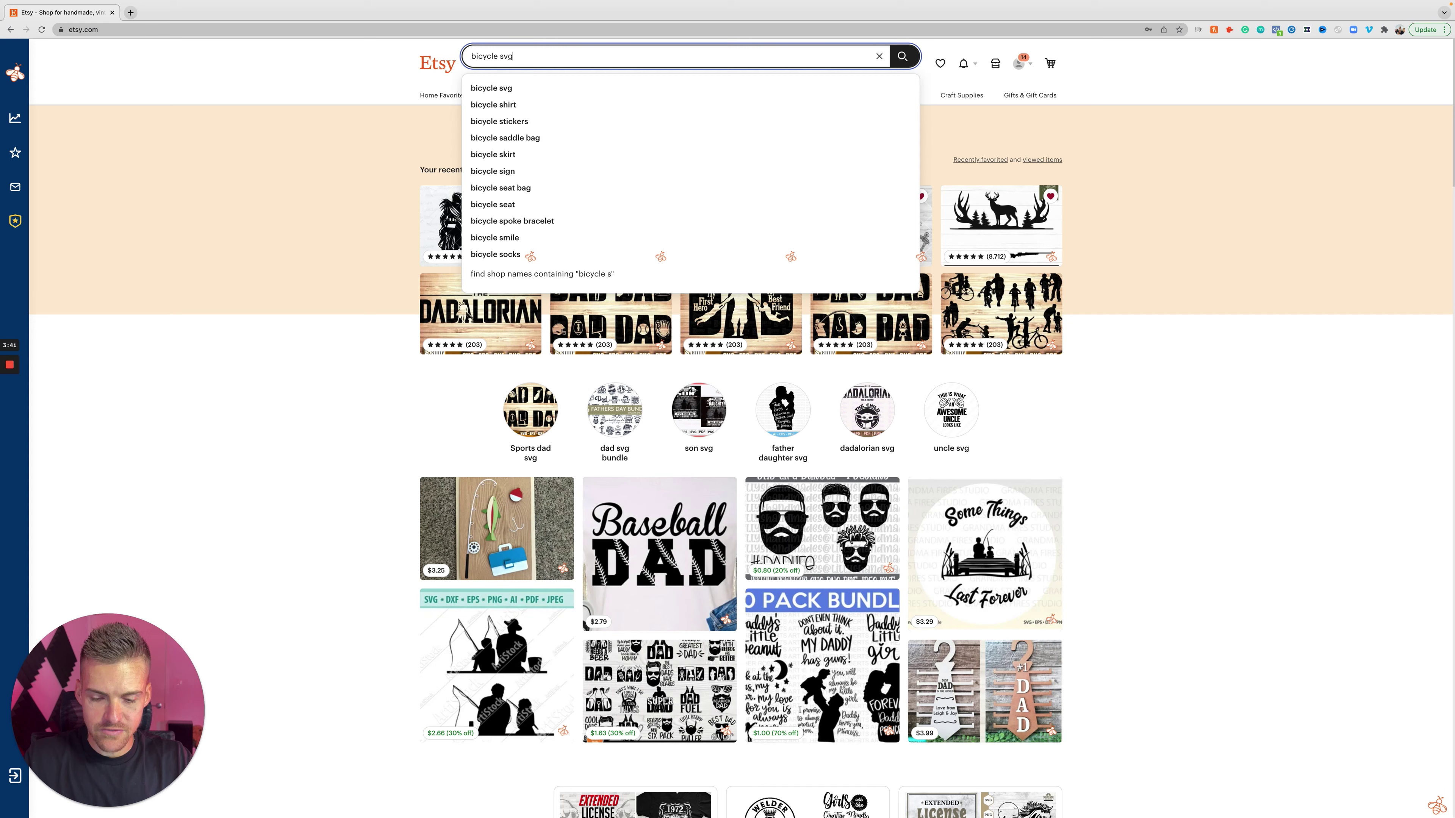
{"action": "key", "text": "Return"}
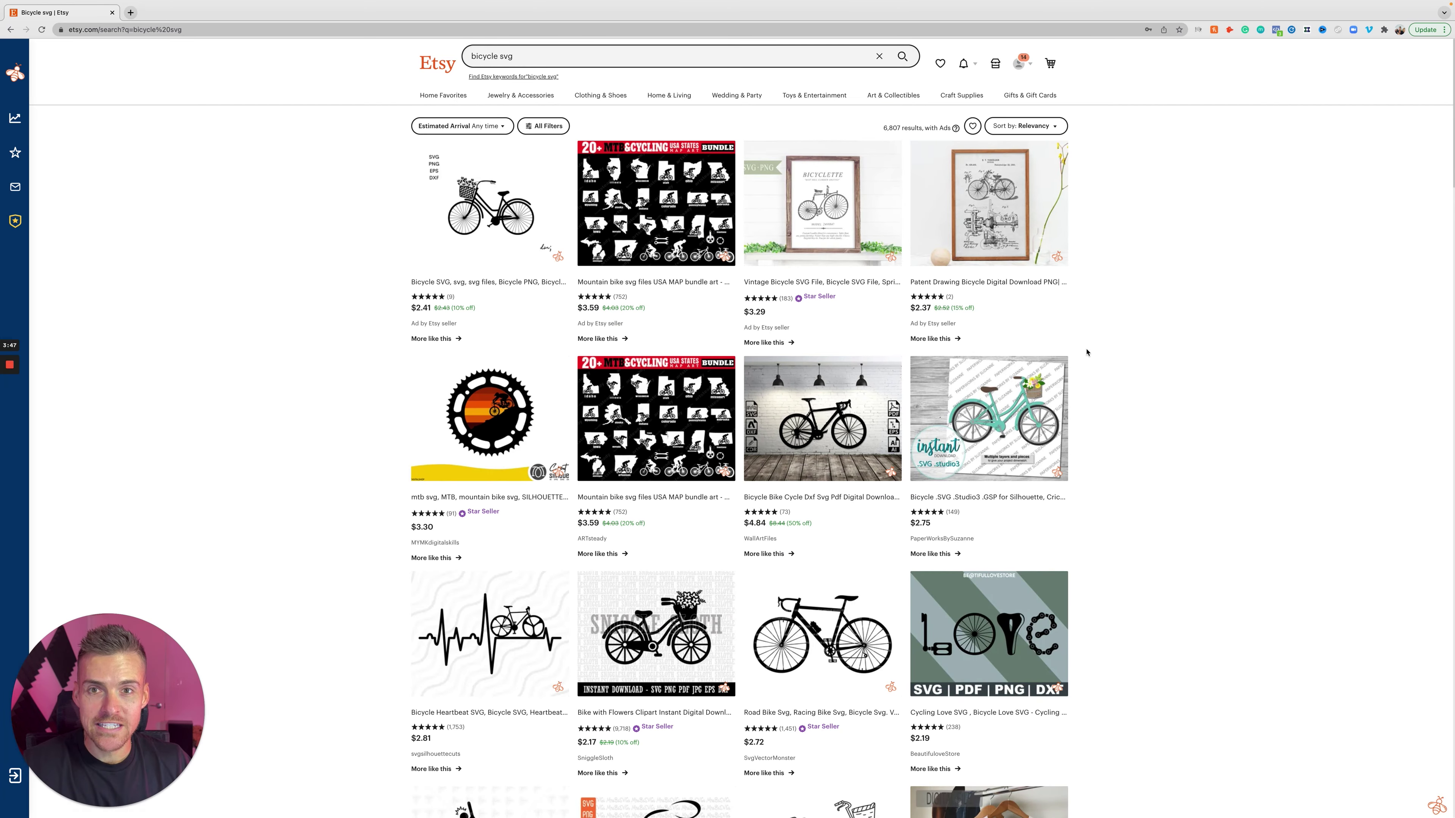
{"action": "scroll", "coordinate": [1088, 351], "scroll_direction": "down", "scroll_amount": 8}
{"action": "scroll", "coordinate": [1105, 351], "scroll_direction": "down", "scroll_amount": 10}
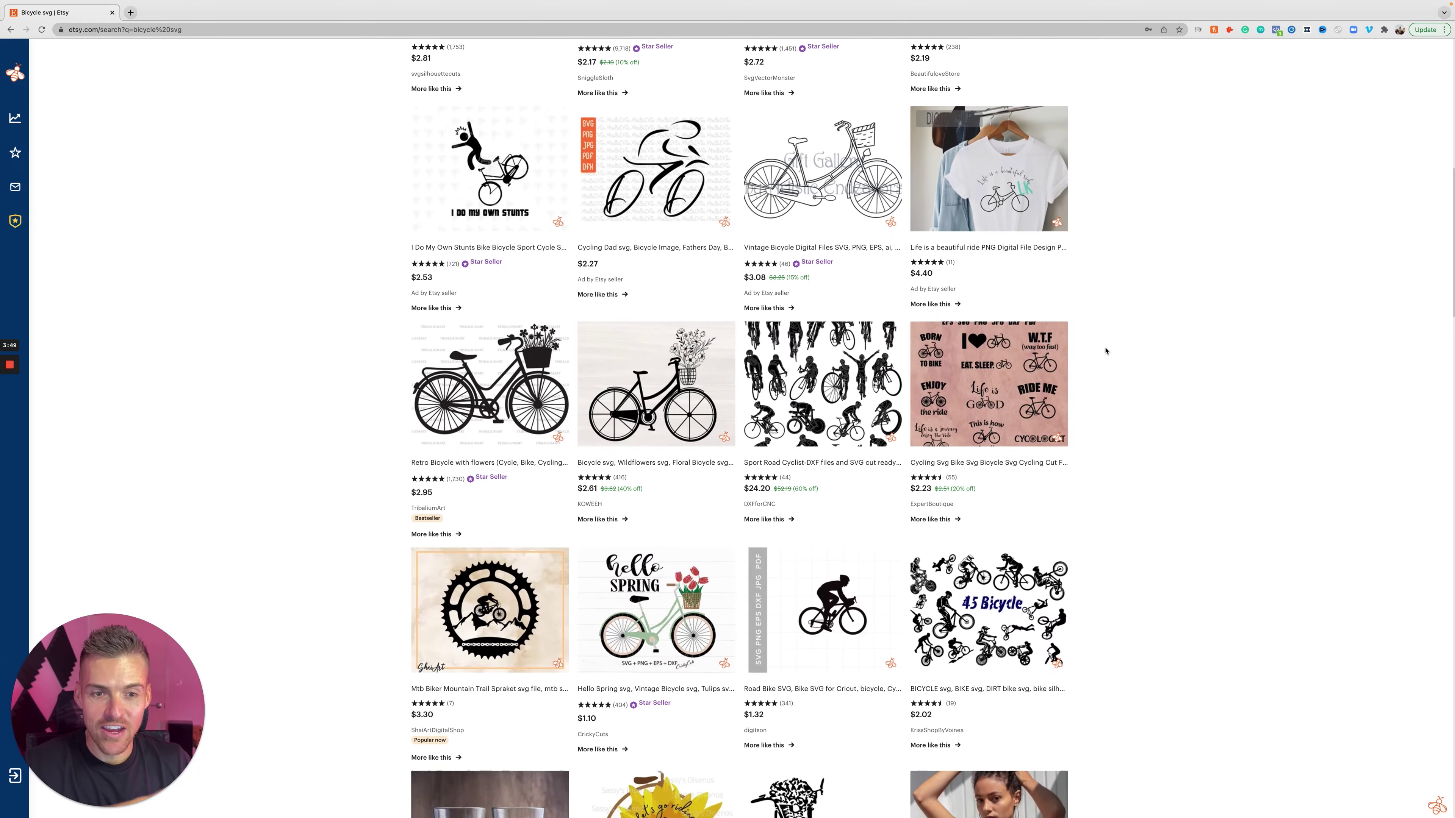
{"action": "scroll", "coordinate": [1106, 351], "scroll_direction": "down", "scroll_amount": 7}
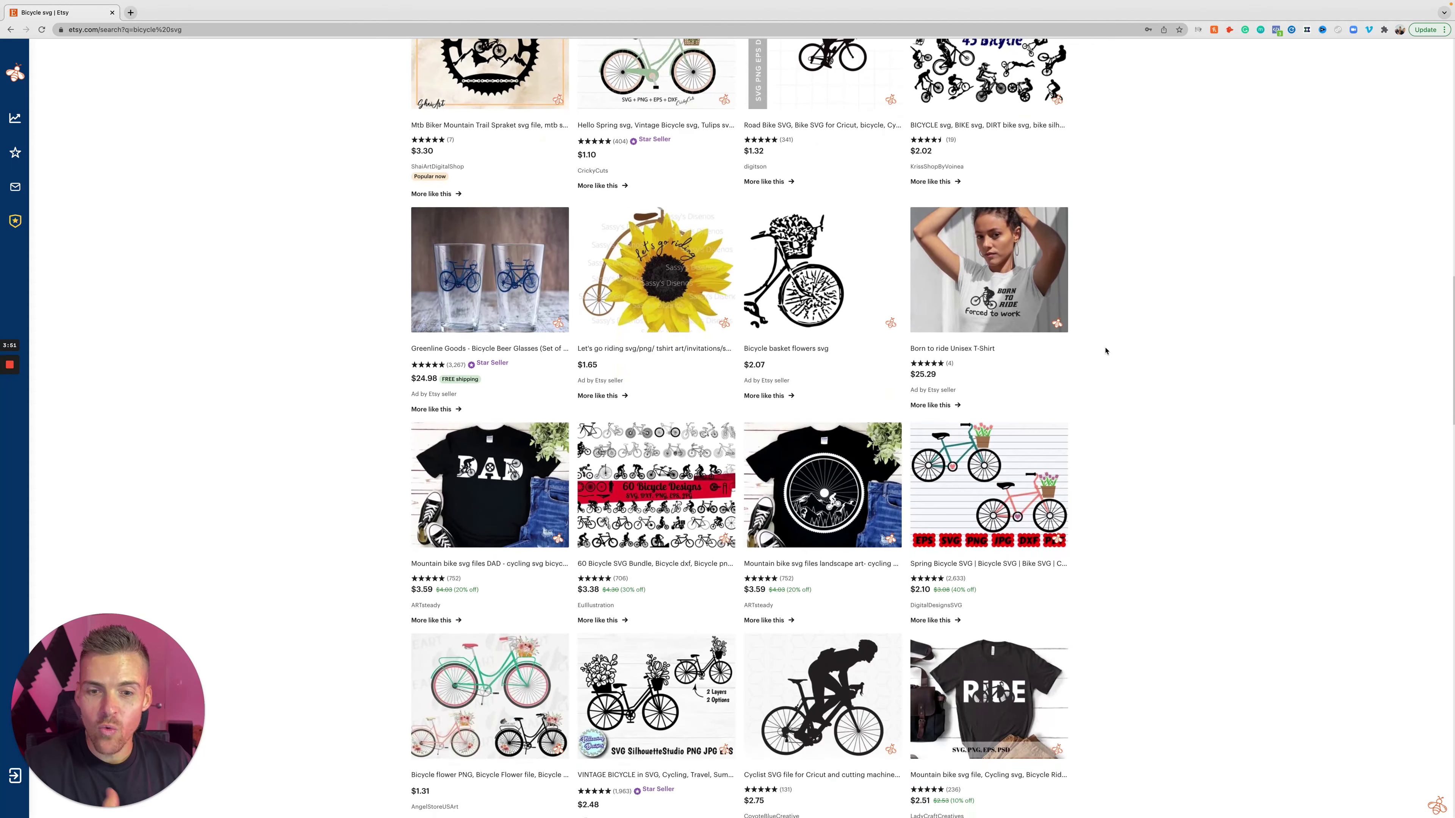
{"action": "scroll", "coordinate": [1106, 351], "scroll_direction": "down", "scroll_amount": 10}
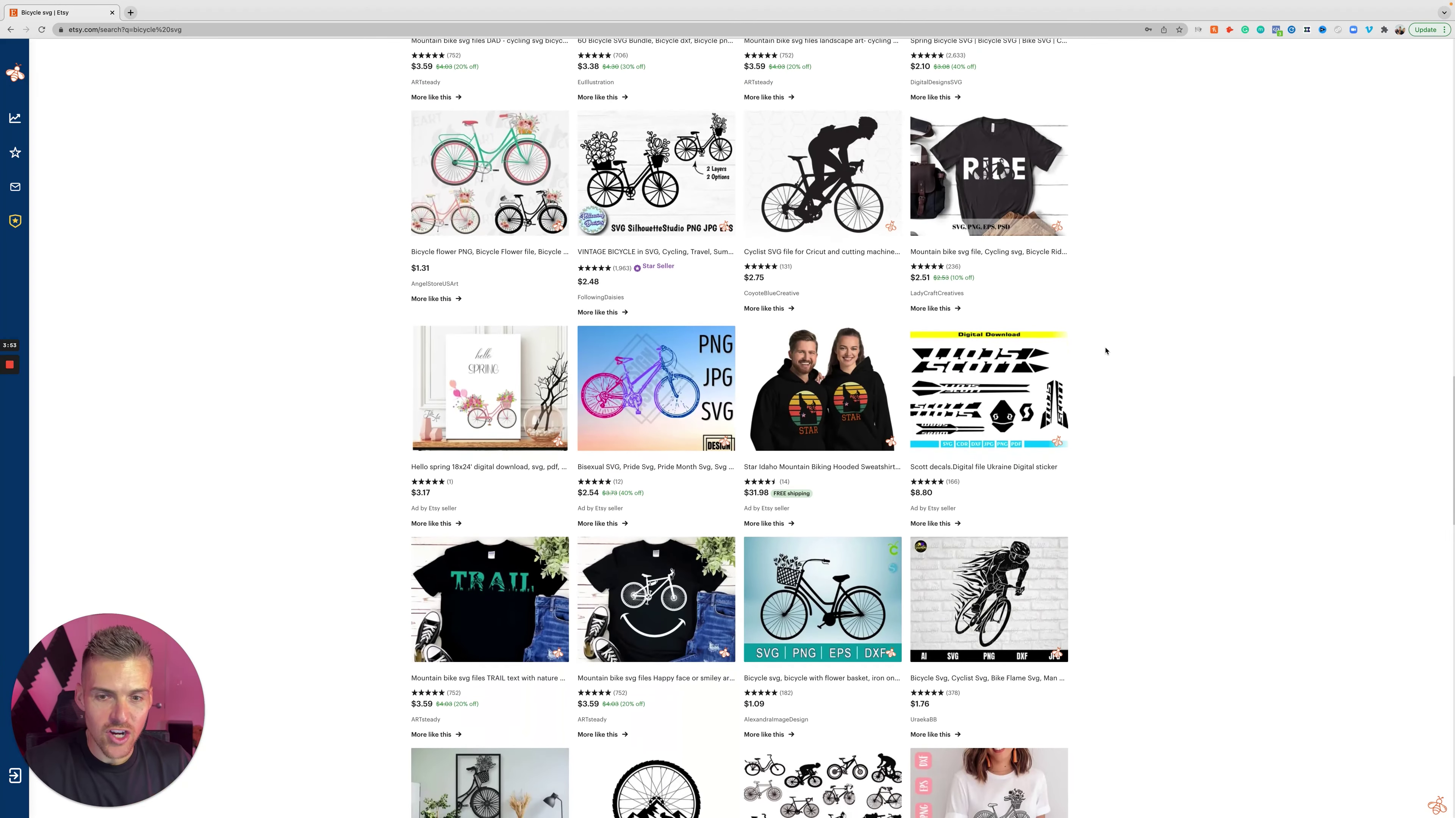
{"action": "scroll", "coordinate": [1105, 351], "scroll_direction": "down", "scroll_amount": 7}
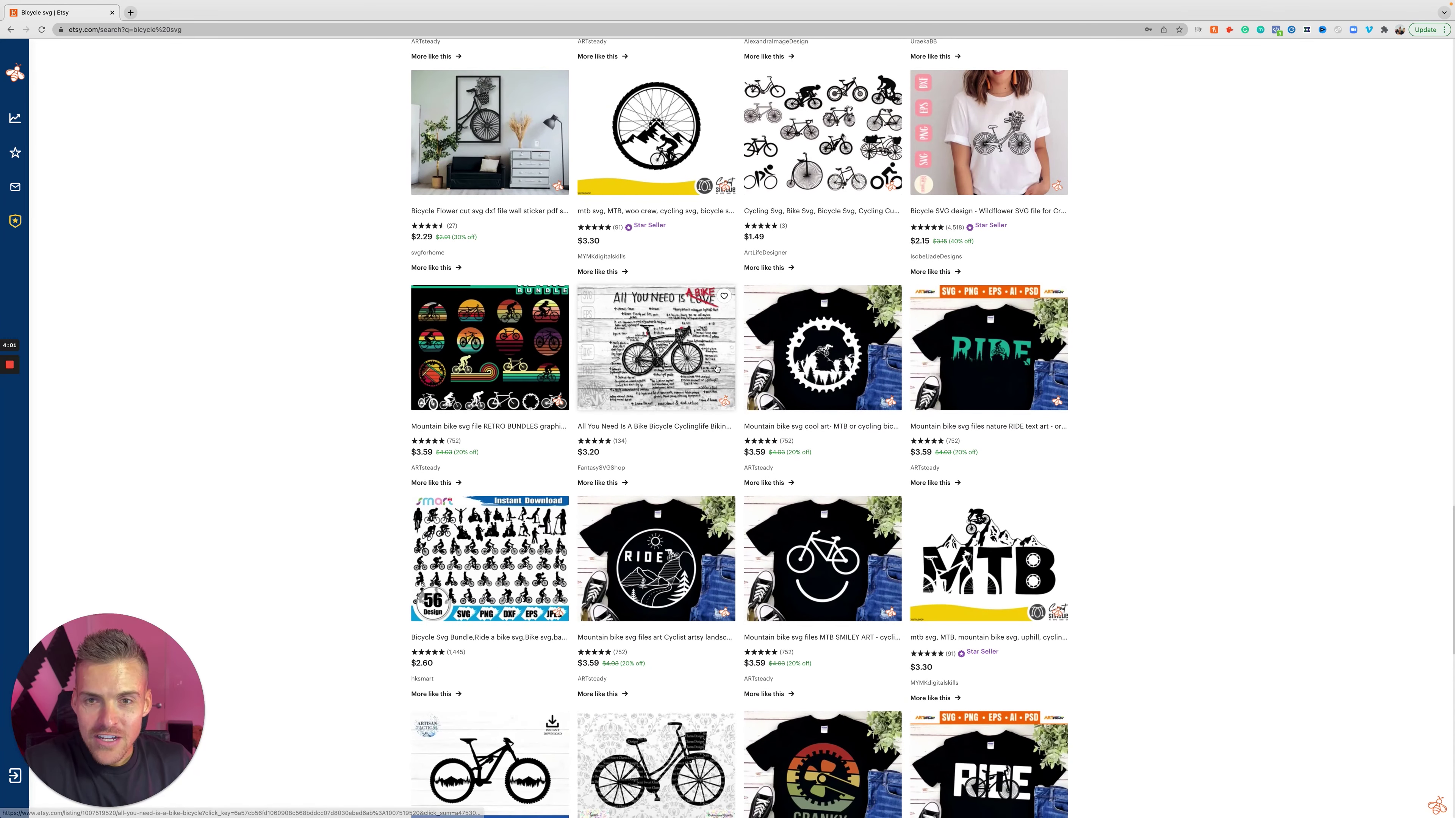
Open the $3.20 'All You Need Is A Bike' SVG listing and expand its full description.
{"action": "left_click", "coordinate": [678, 354]}
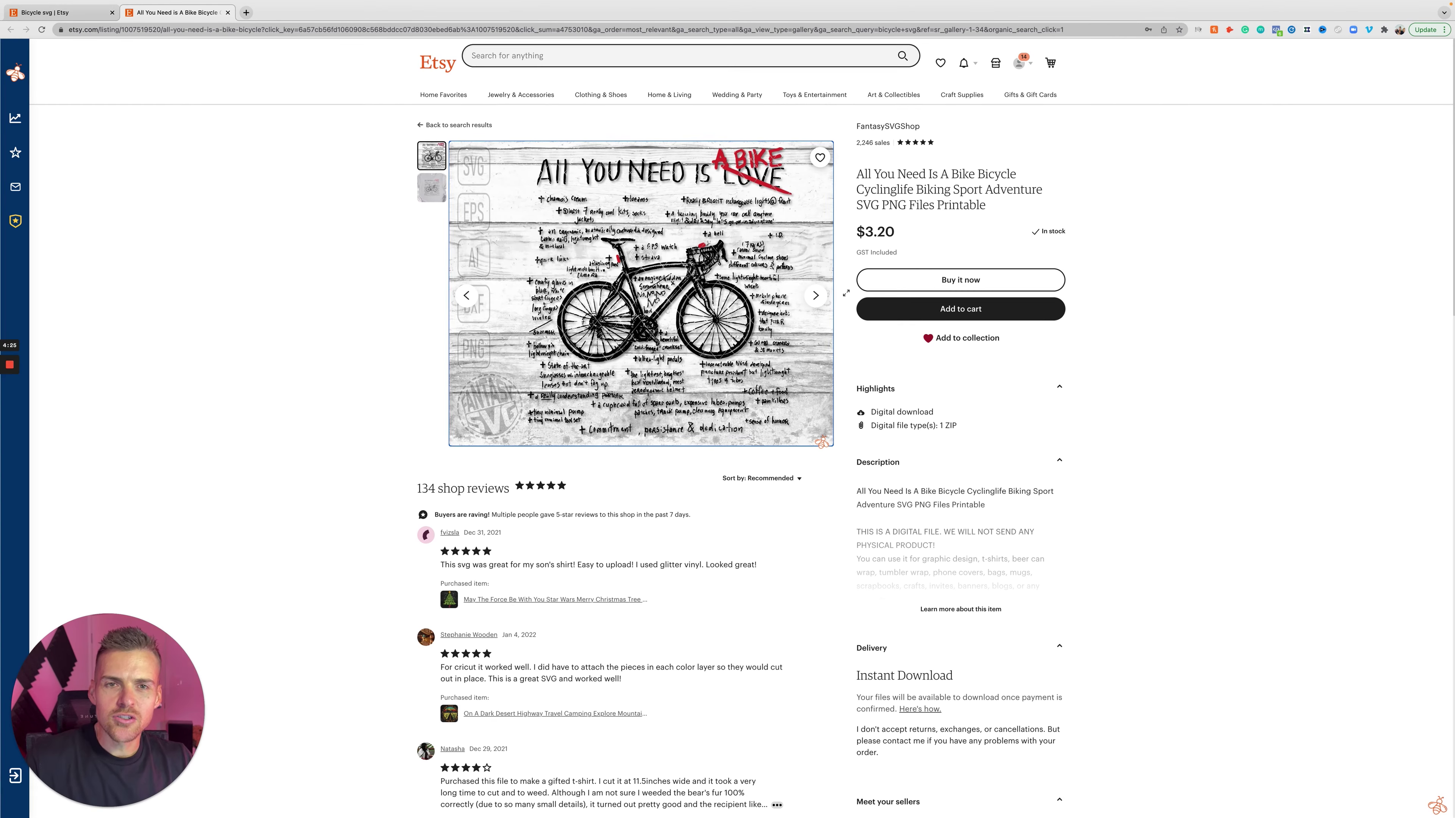
{"action": "scroll", "coordinate": [868, 309], "scroll_direction": "down", "scroll_amount": 3}
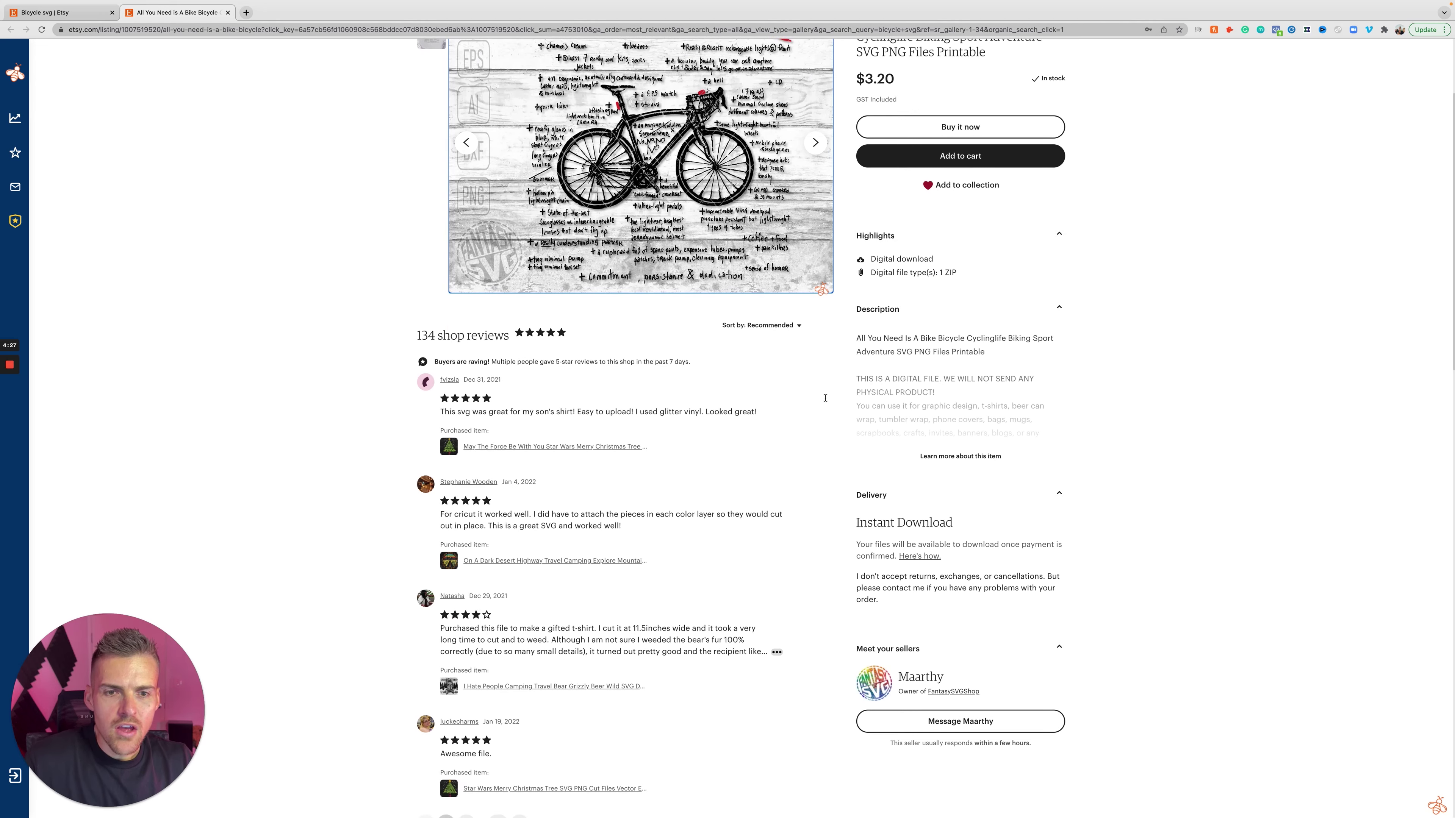
{"action": "left_click", "coordinate": [945, 455]}
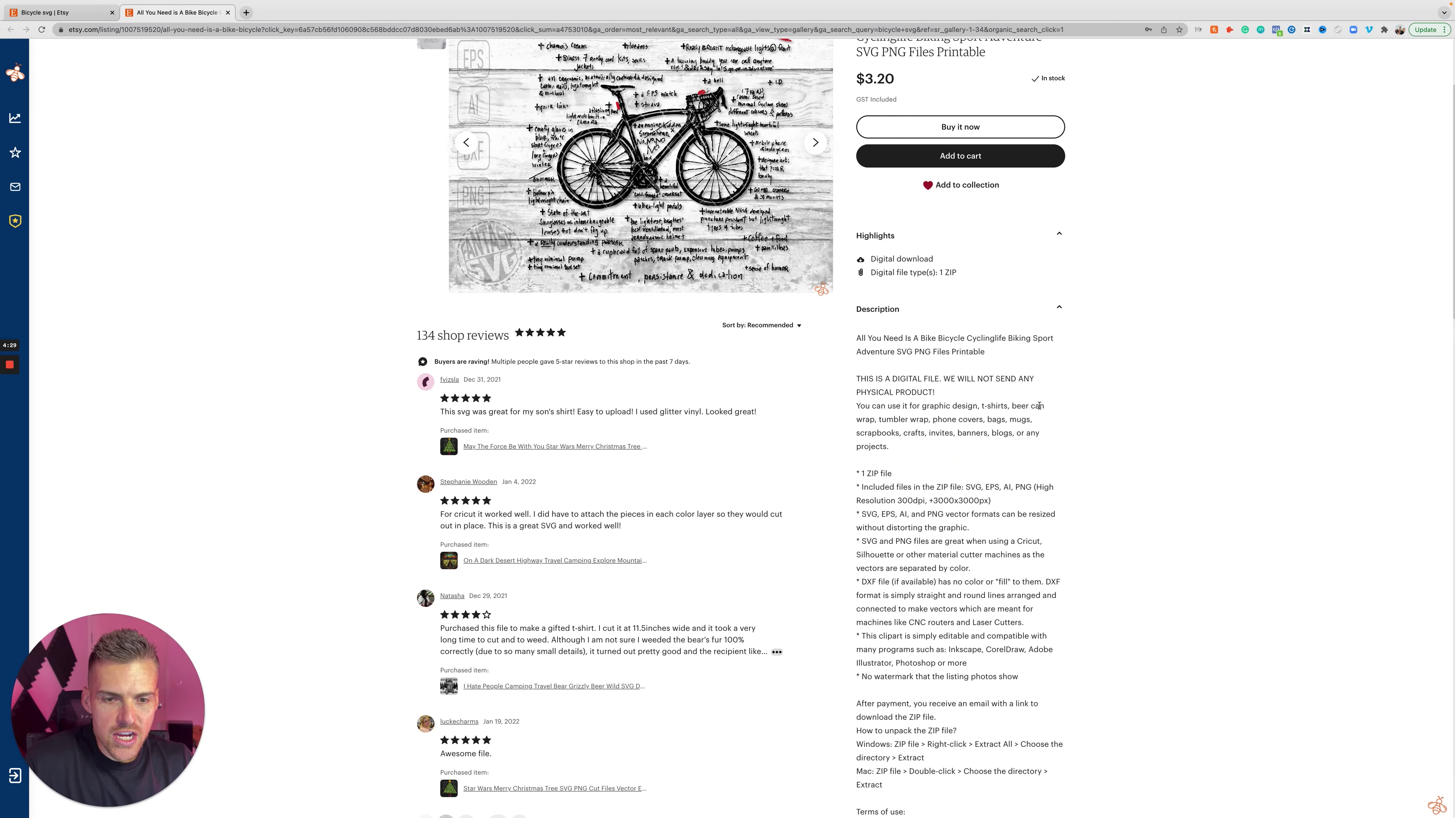
{"action": "scroll", "coordinate": [1039, 406], "scroll_direction": "down", "scroll_amount": 3}
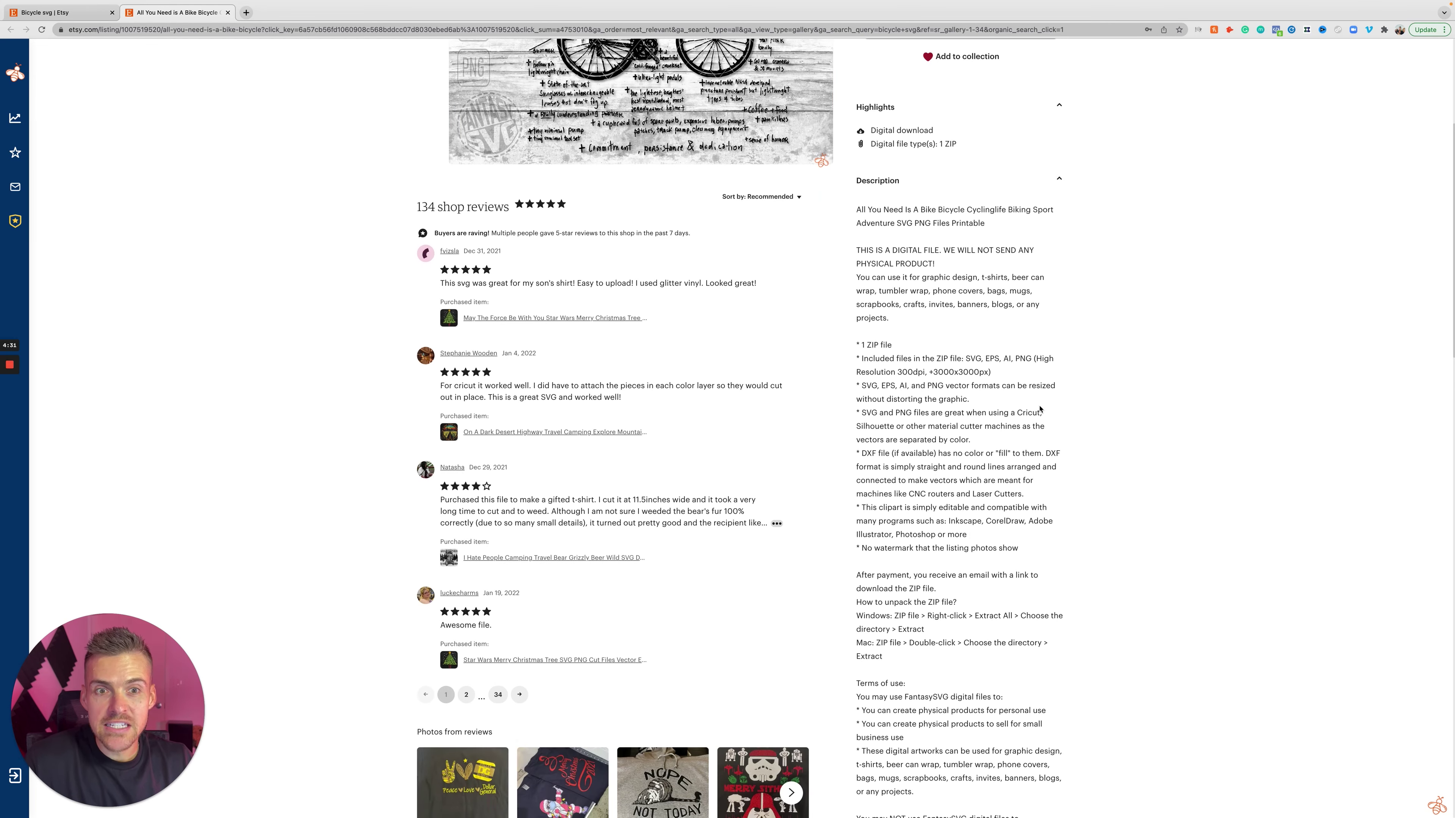
{"action": "scroll", "coordinate": [1040, 408], "scroll_direction": "down", "scroll_amount": 4}
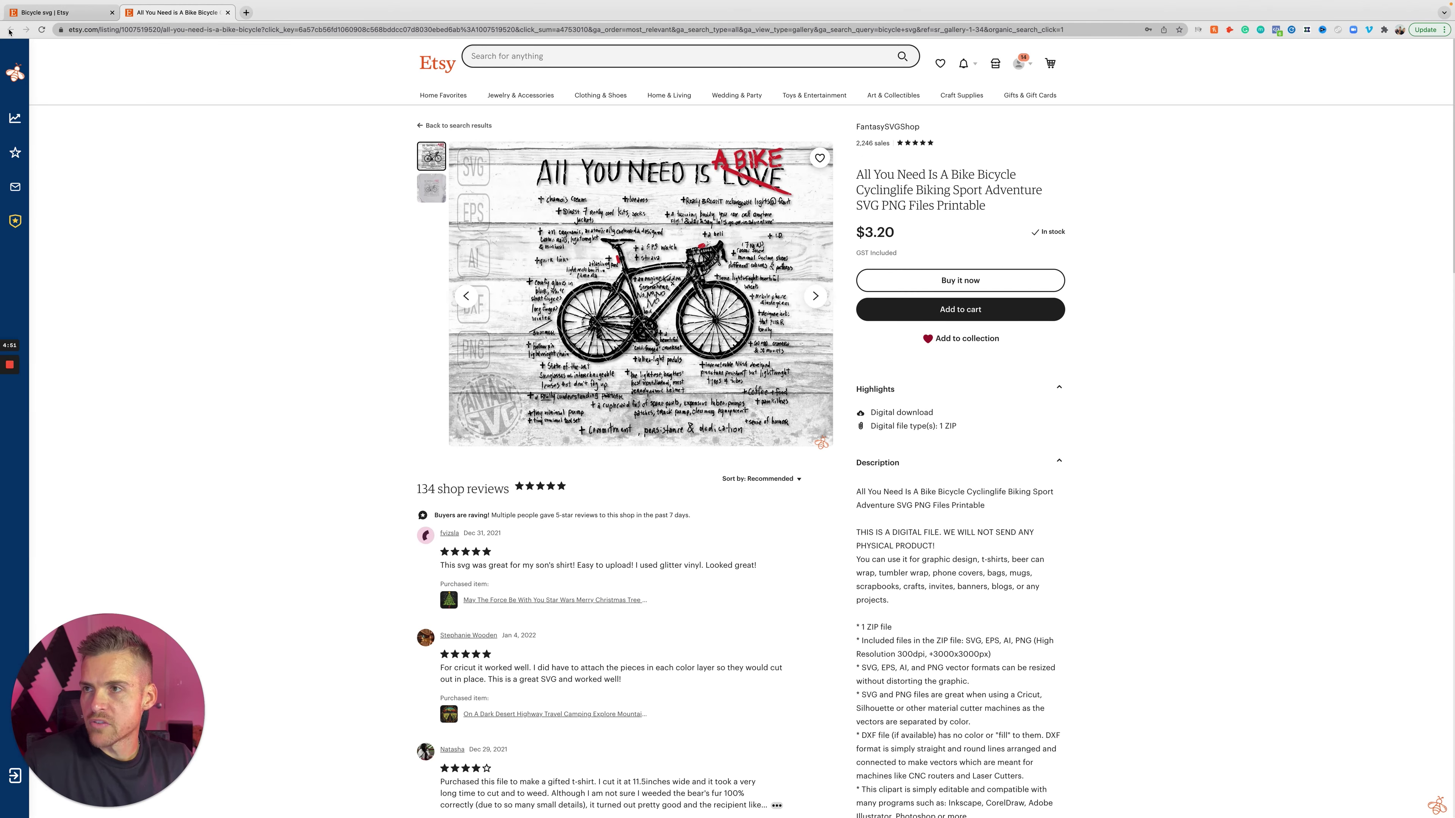
Return to the bicycle svg results tab and scroll further down the listings.
{"action": "left_click", "coordinate": [10, 29]}
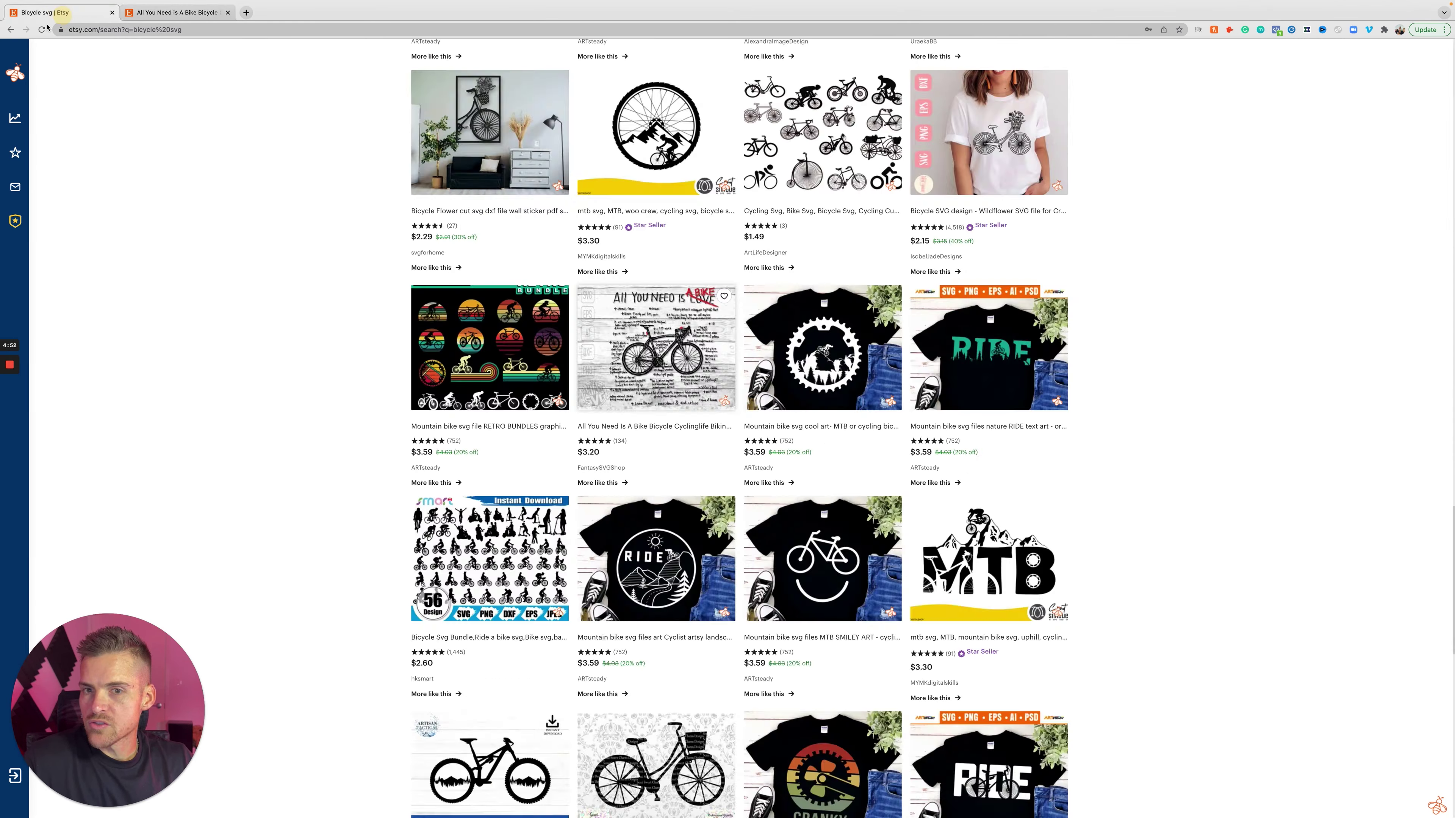
{"action": "scroll", "coordinate": [1010, 291], "scroll_direction": "down", "scroll_amount": 9}
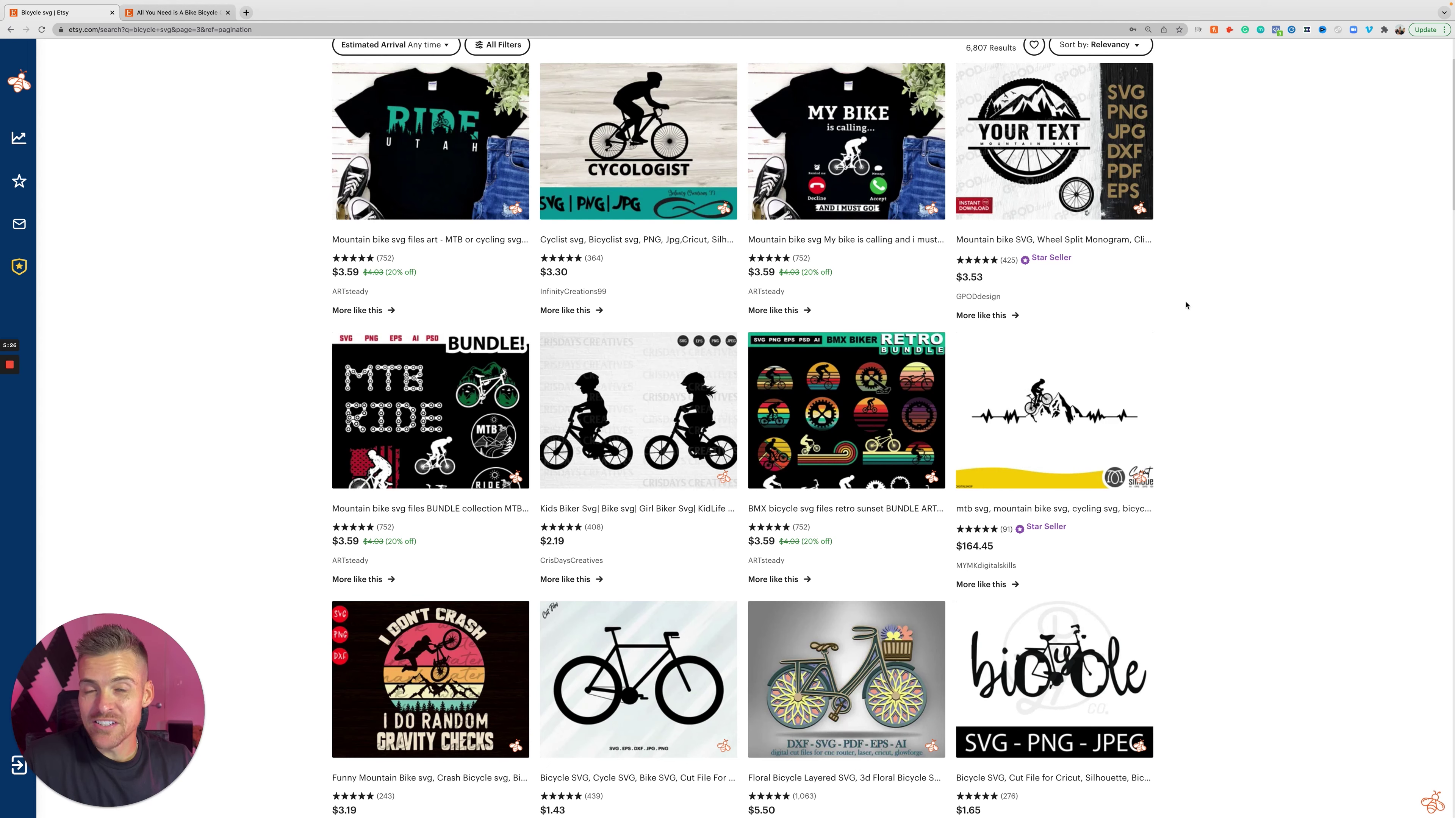
{"action": "scroll", "coordinate": [1188, 304], "scroll_direction": "down", "scroll_amount": 10}
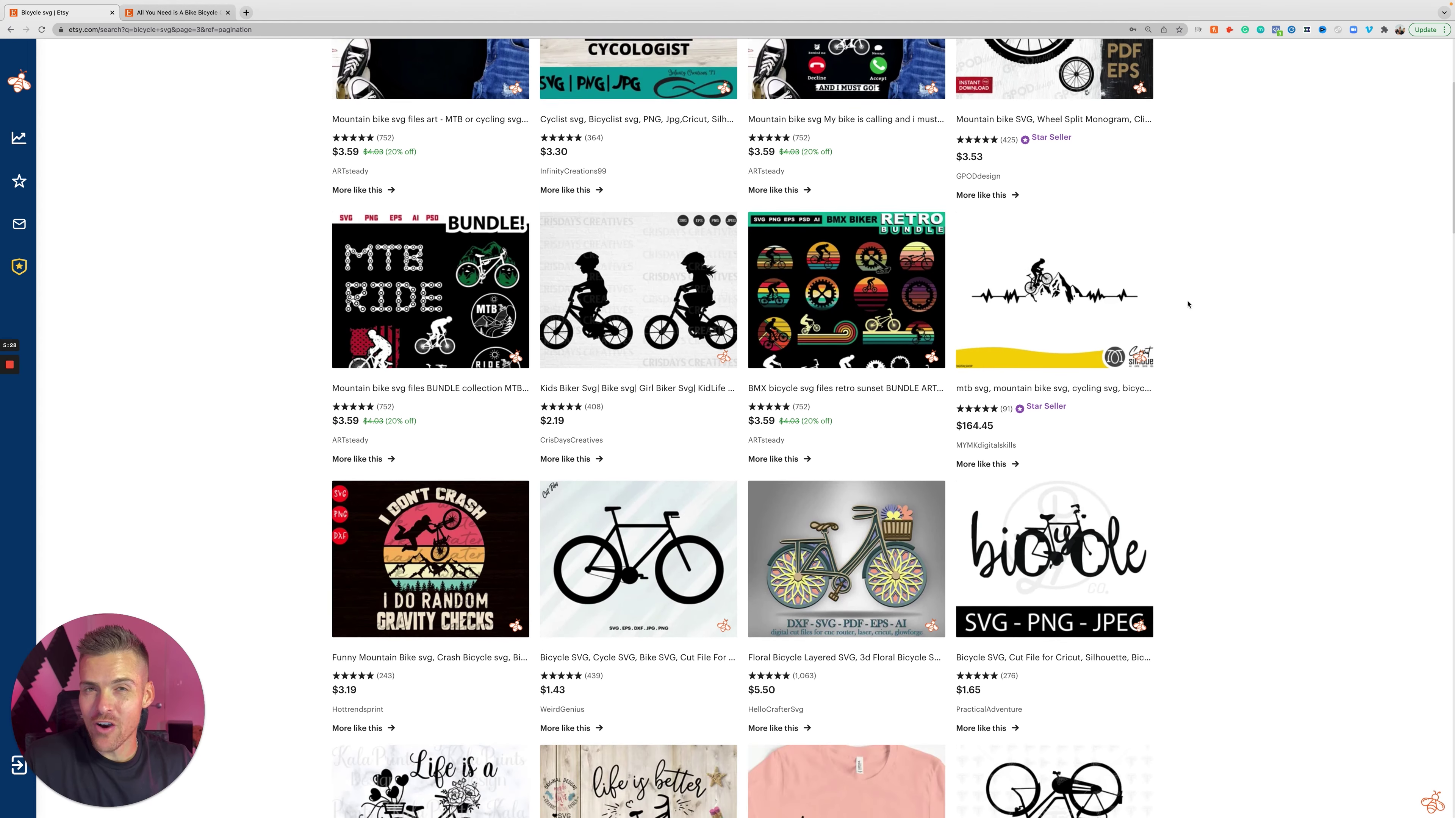
{"action": "scroll", "coordinate": [1188, 304], "scroll_direction": "down", "scroll_amount": 15}
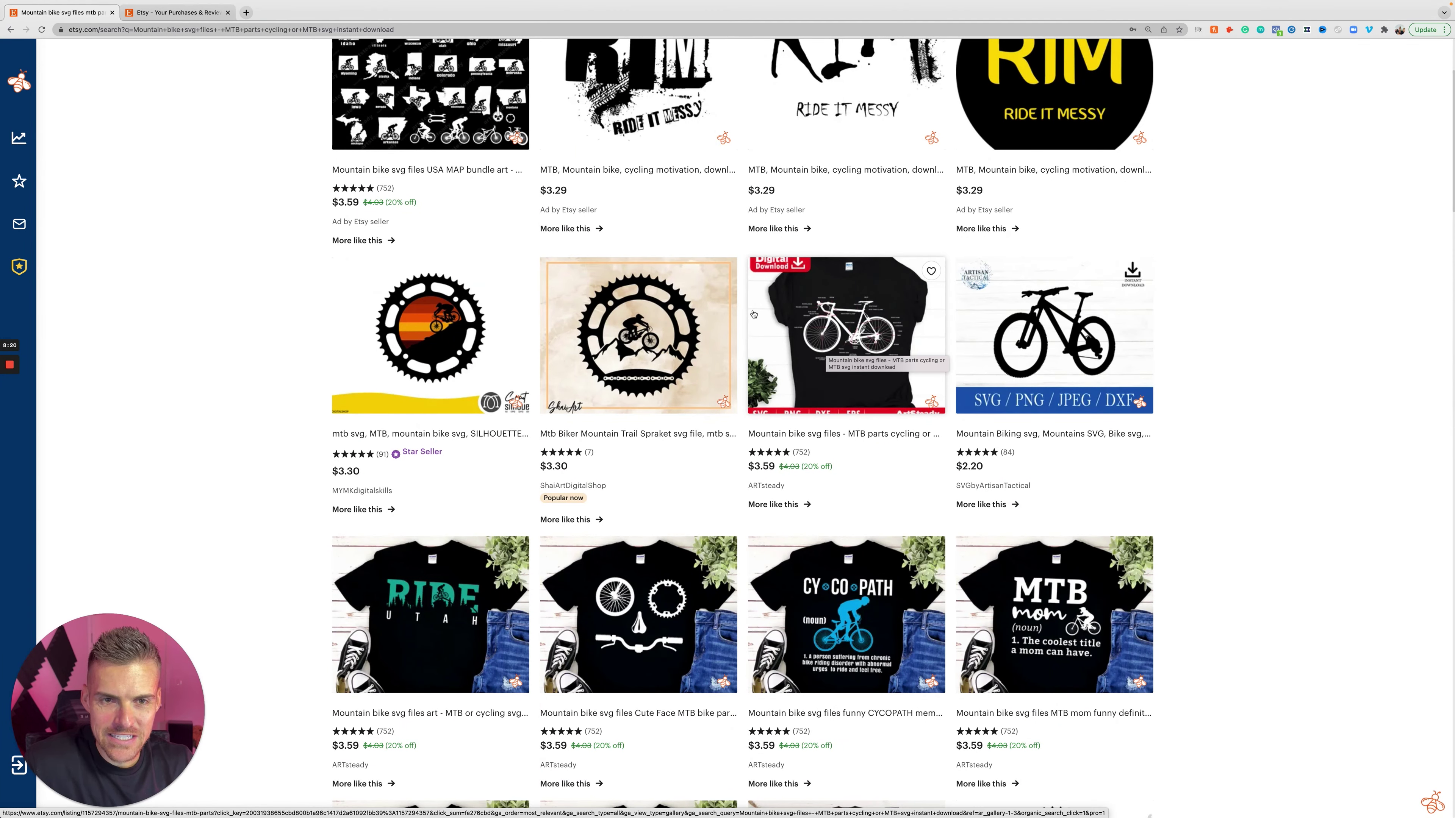
Open the 'Mountain bike svg files - MTB parts' listing and view its bike-diagram image full size.
{"action": "left_click", "coordinate": [835, 313]}
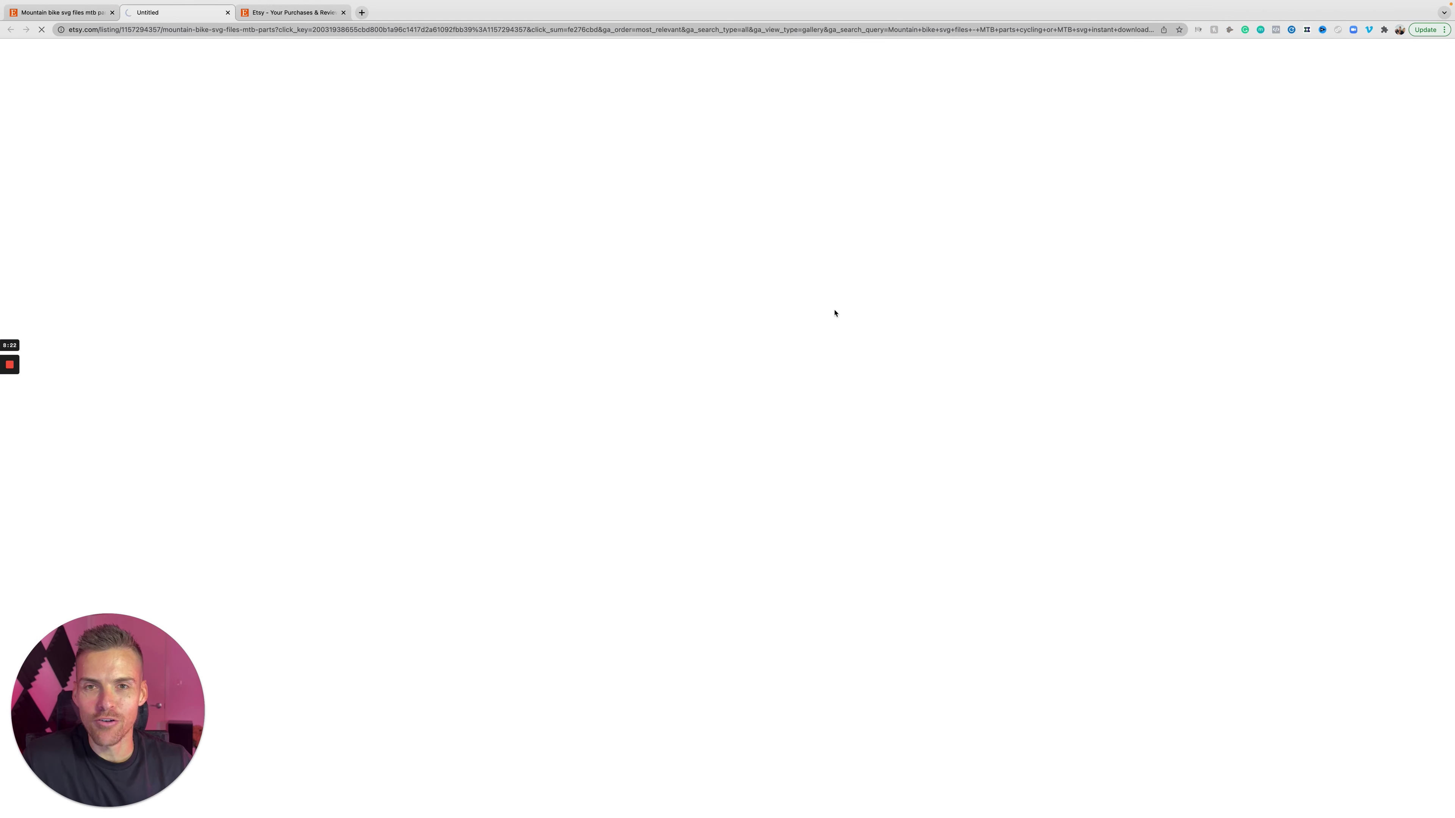
{"action": "scroll", "coordinate": [959, 387], "scroll_direction": "down", "scroll_amount": 1}
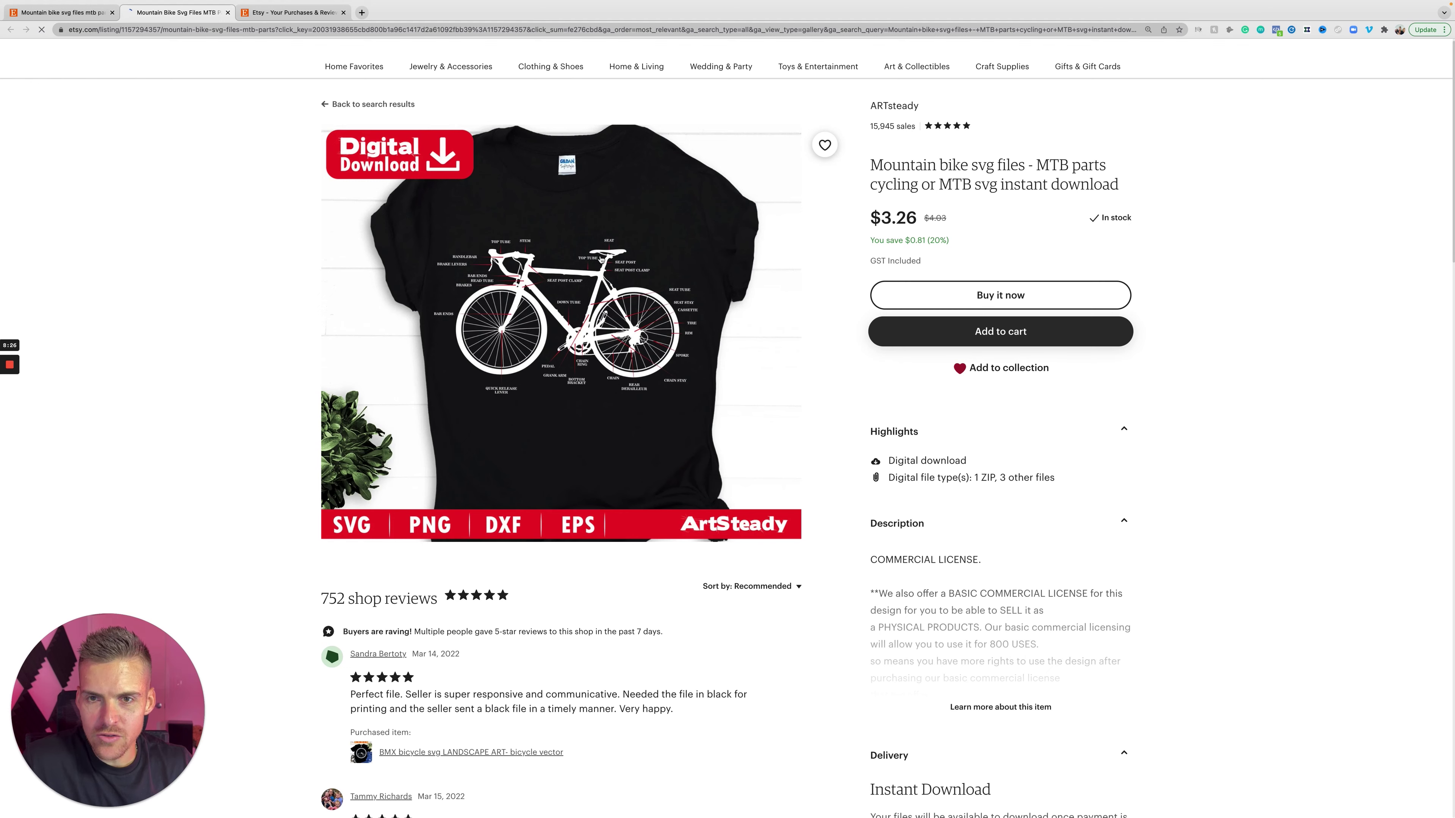
{"action": "left_click", "coordinate": [576, 350]}
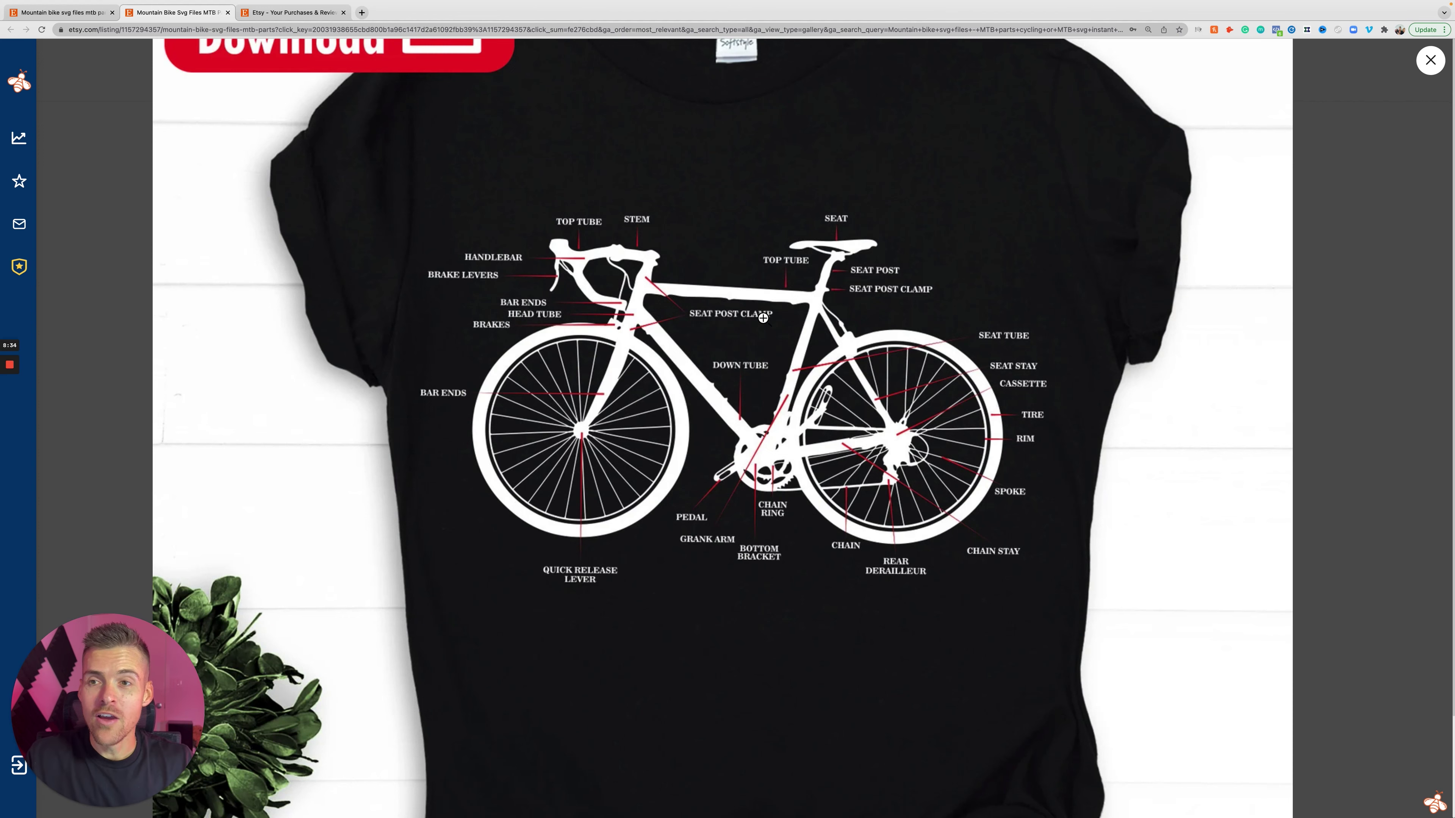
{"action": "key", "text": "Escape"}
Expand the listing's full commercial licence description, then scroll back to the top.
{"action": "scroll", "coordinate": [1178, 469], "scroll_direction": "down", "scroll_amount": 3}
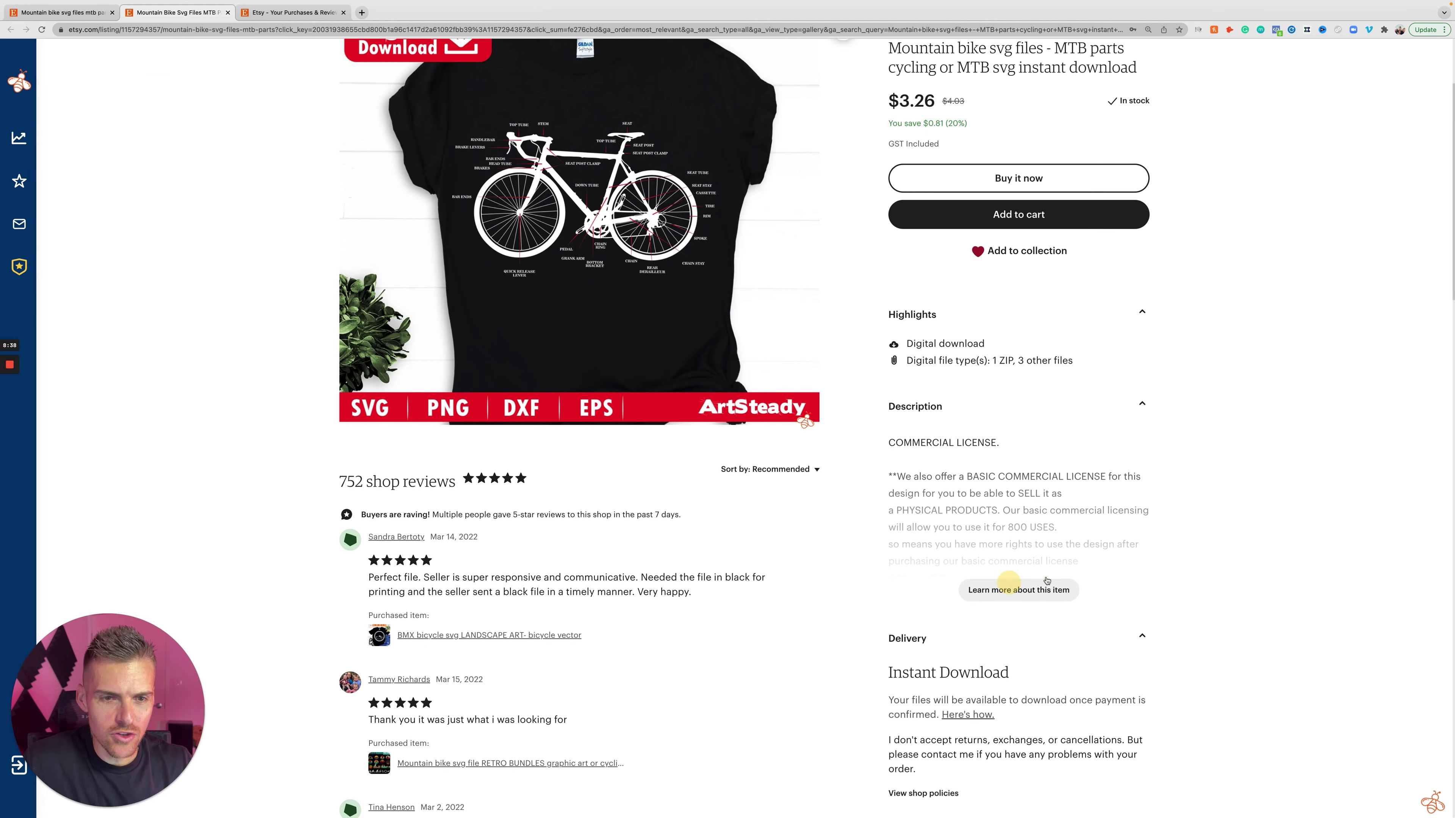
{"action": "left_click", "coordinate": [1026, 585]}
{"action": "scroll", "coordinate": [1183, 552], "scroll_direction": "down", "scroll_amount": 2}
{"action": "scroll", "coordinate": [1183, 552], "scroll_direction": "down", "scroll_amount": 2}
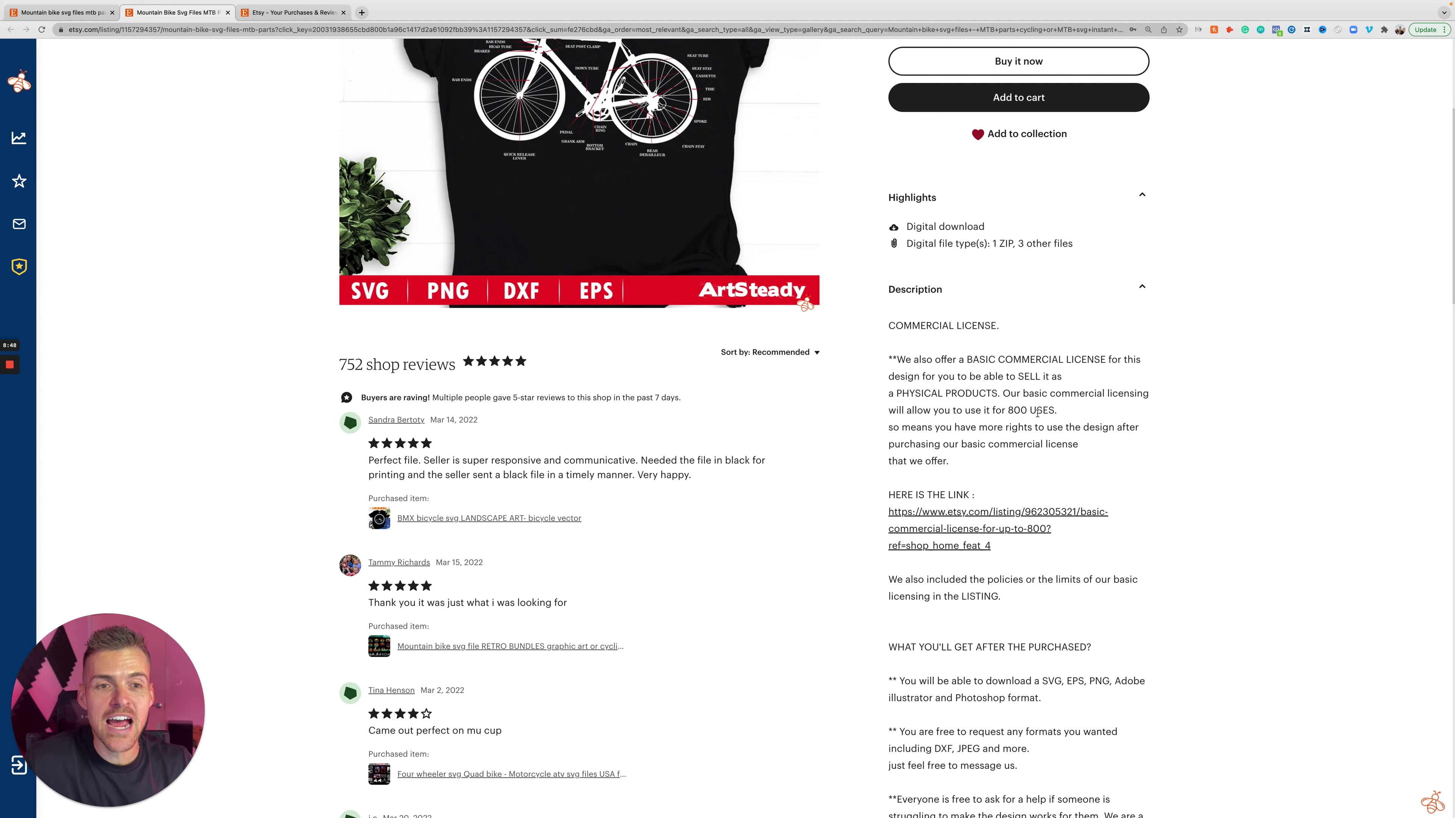
{"action": "scroll", "coordinate": [834, 309], "scroll_direction": "up", "scroll_amount": 5}
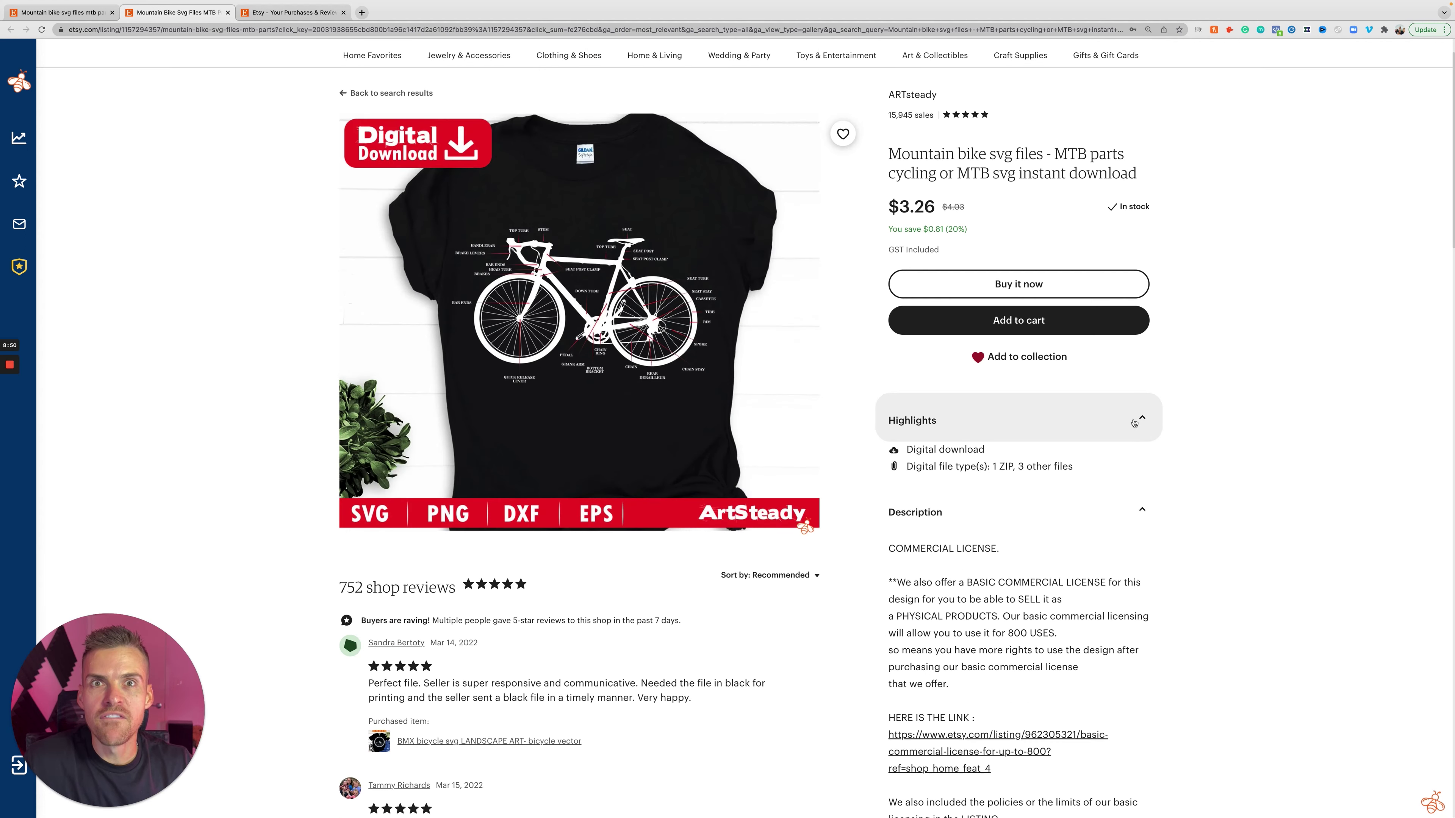
{"action": "scroll", "coordinate": [1169, 422], "scroll_direction": "up", "scroll_amount": 1}
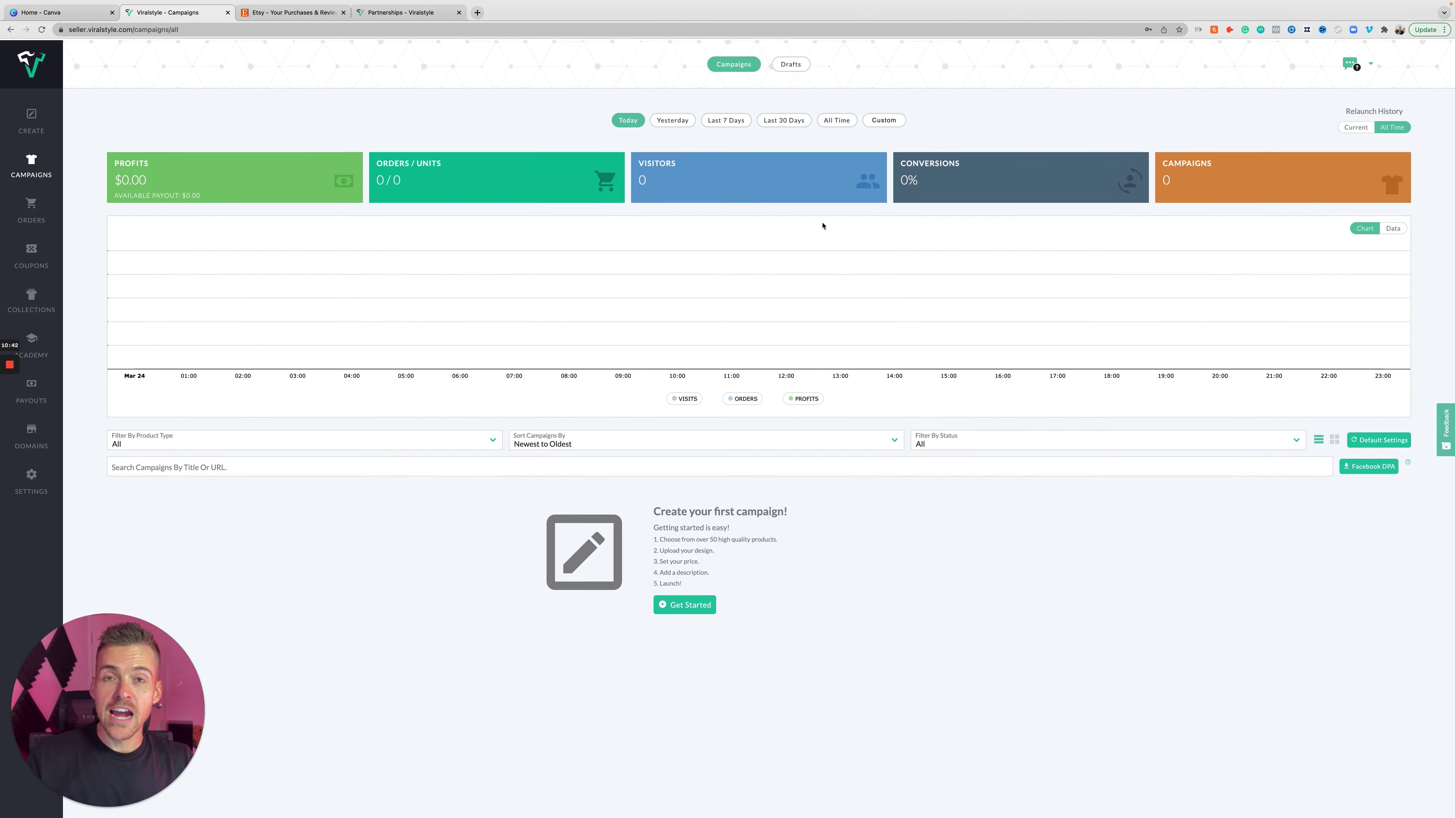
Scroll through the empty Viralstyle Campaigns dashboard.
{"action": "scroll", "coordinate": [822, 225], "scroll_direction": "down", "scroll_amount": 1}
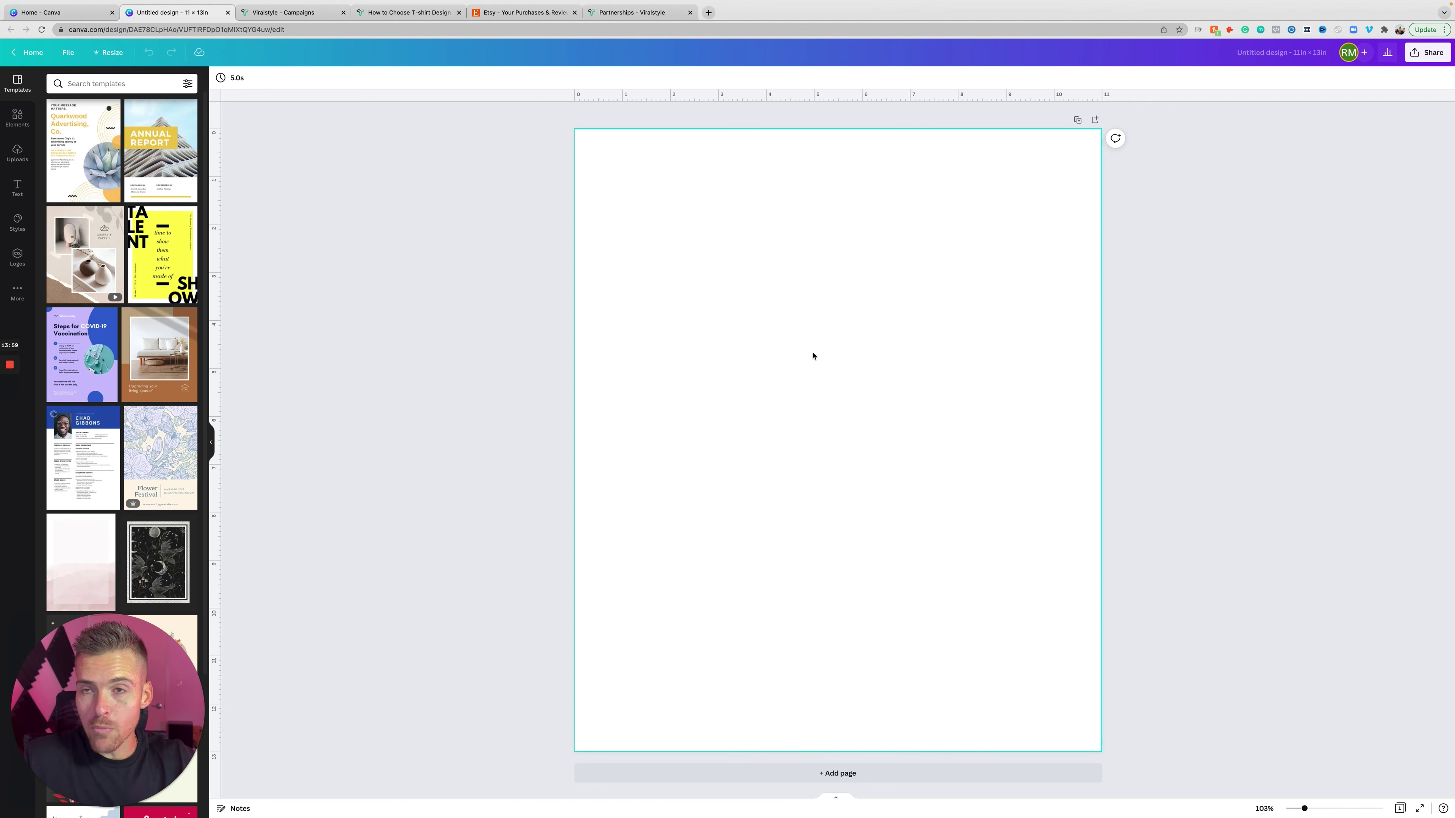
Make the 11 × 13 in page background solid black from Default Colours.
{"action": "left_click", "coordinate": [866, 357]}
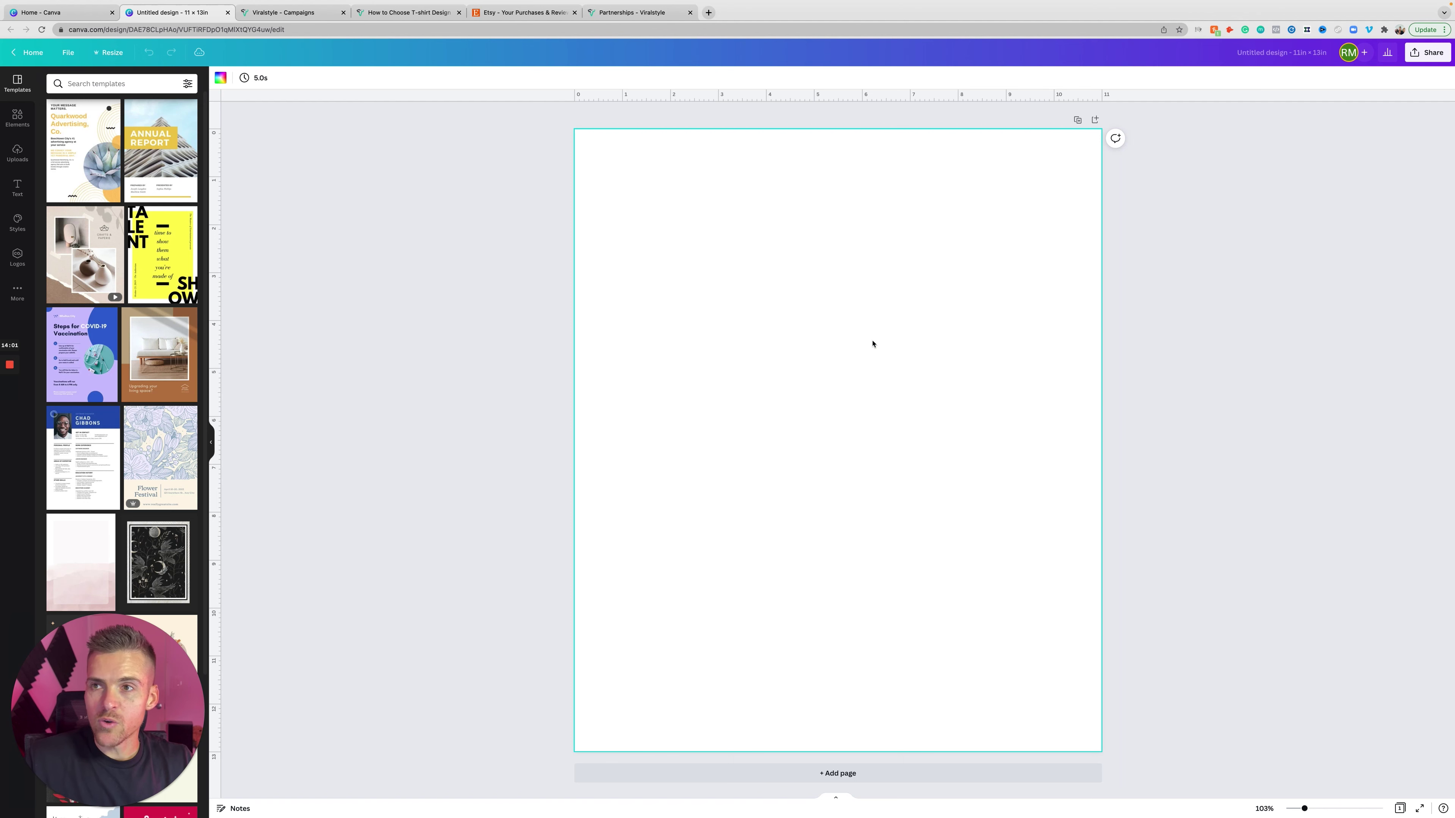
{"action": "left_click", "coordinate": [224, 82]}
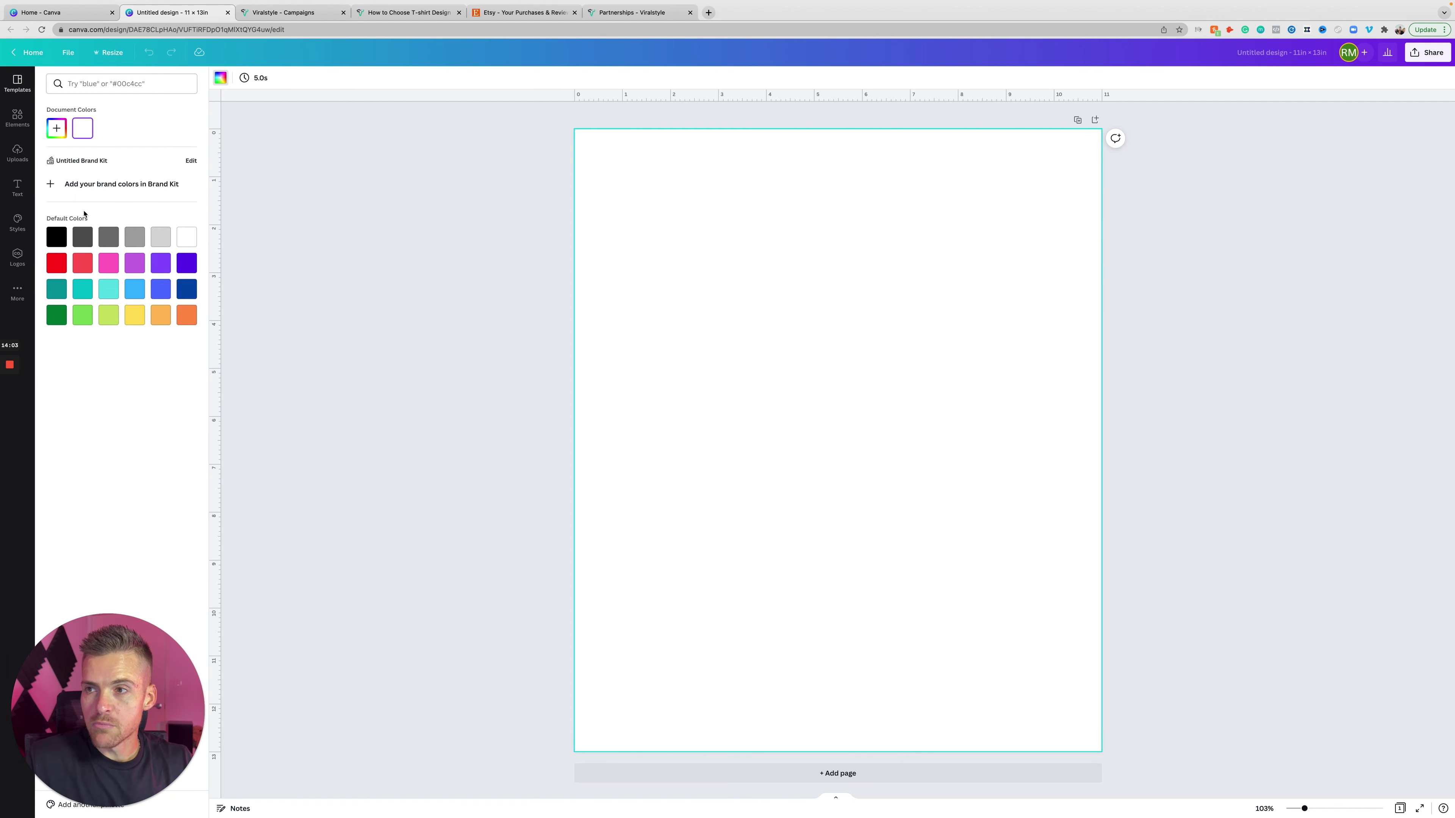
{"action": "left_click", "coordinate": [57, 236]}
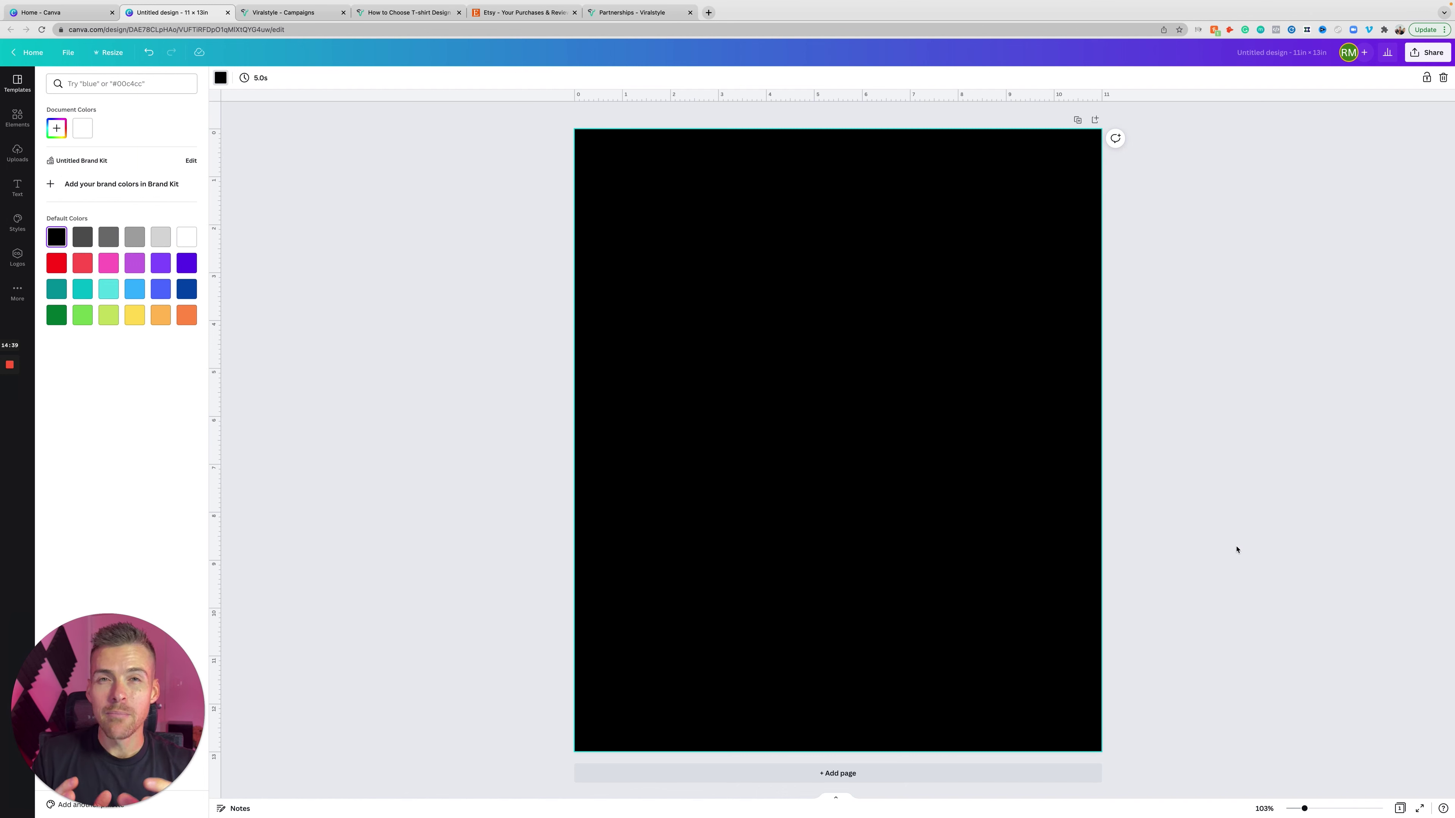
{"action": "mouse_move", "coordinate": [870, 800]}
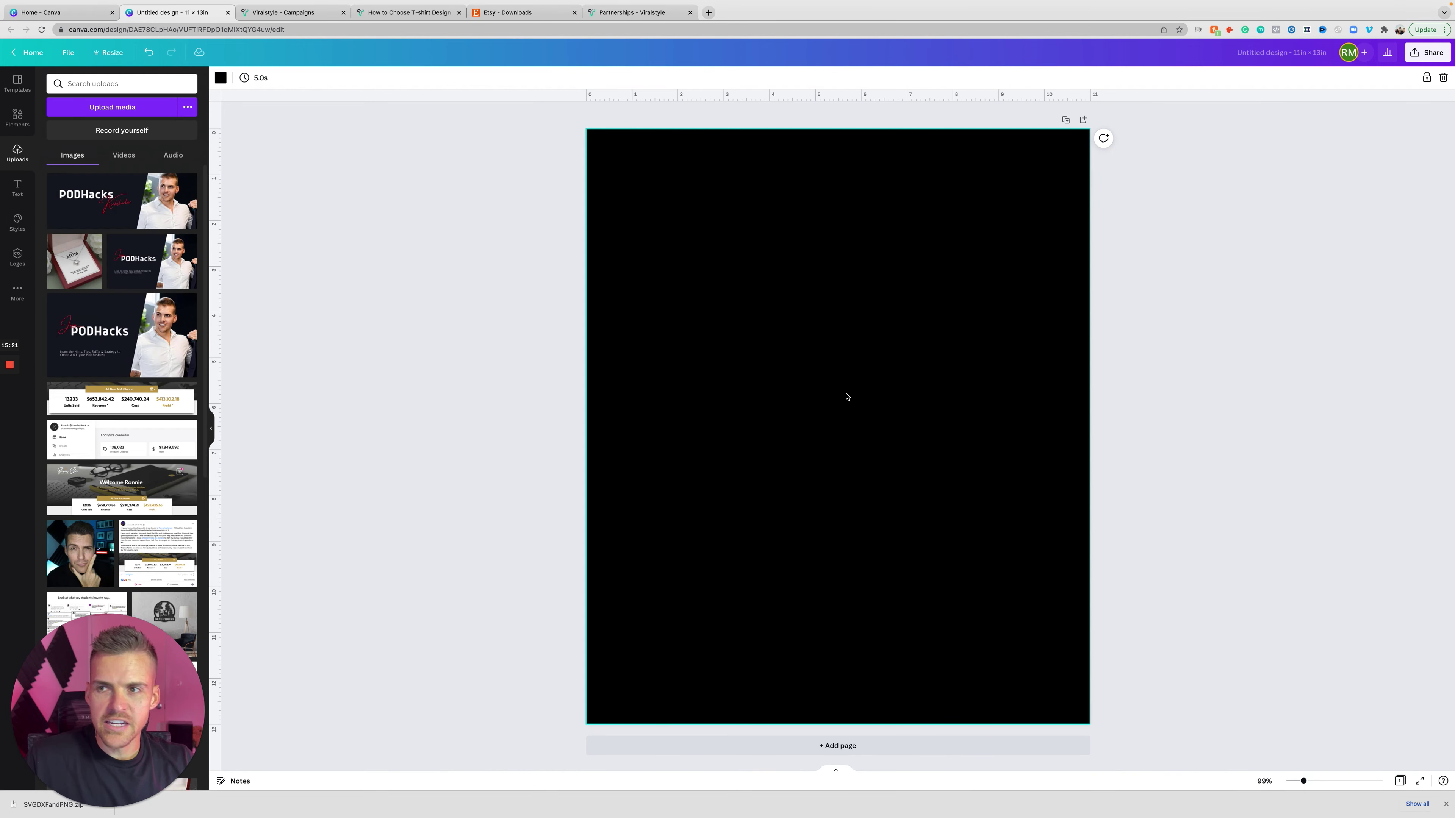
Place the white labelled bike diagram on the black page, enlarge it page-wide and centre it.
{"action": "key", "text": "super+v"}
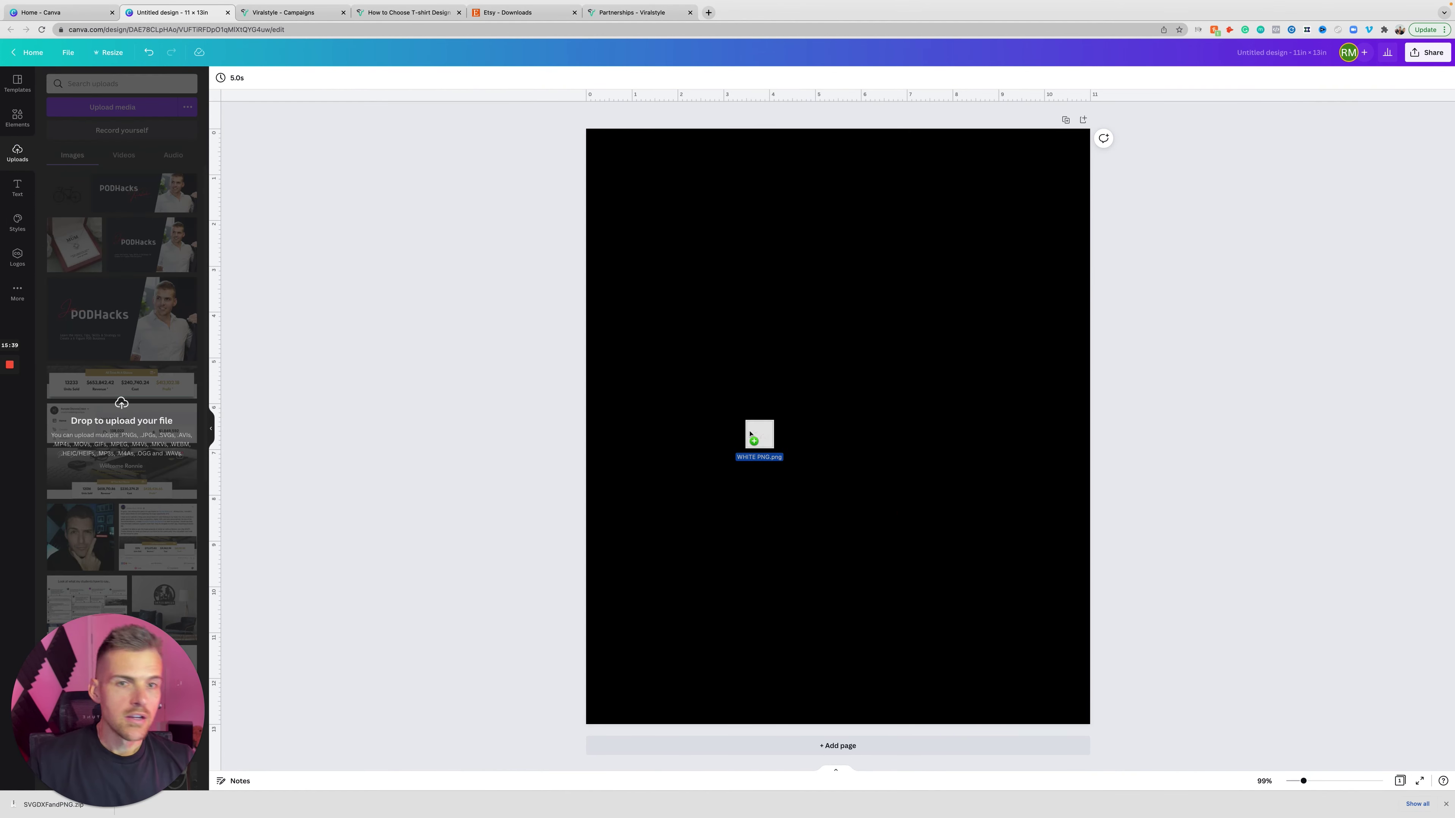
{"action": "left_click_drag", "start_coordinate": [757, 438], "coordinate": [862, 368]}
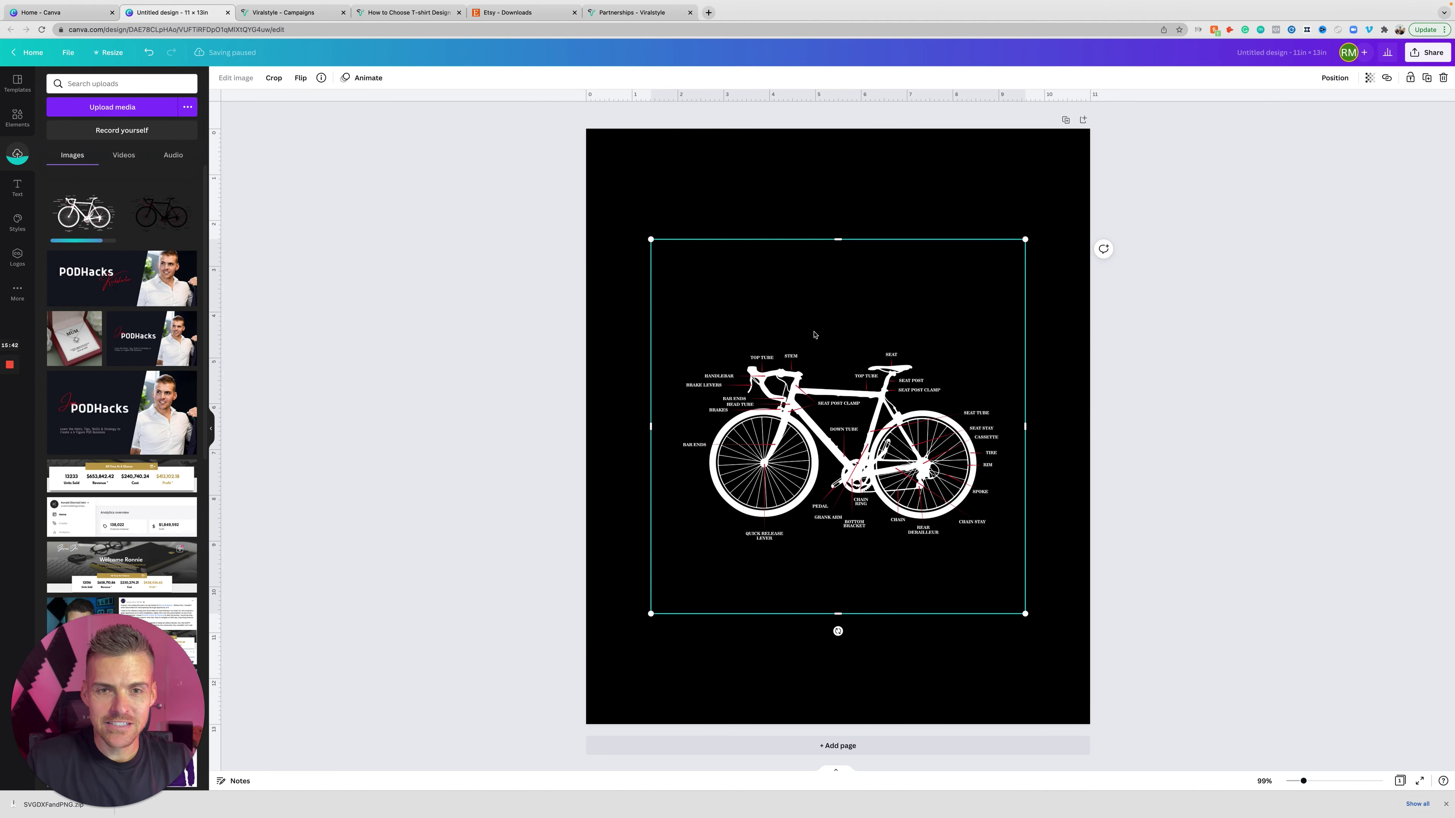
{"action": "left_click_drag", "start_coordinate": [651, 614], "coordinate": [569, 695]}
{"action": "left_click_drag", "start_coordinate": [1026, 240], "coordinate": [1153, 172]}
{"action": "left_click_drag", "start_coordinate": [954, 454], "coordinate": [940, 387]}
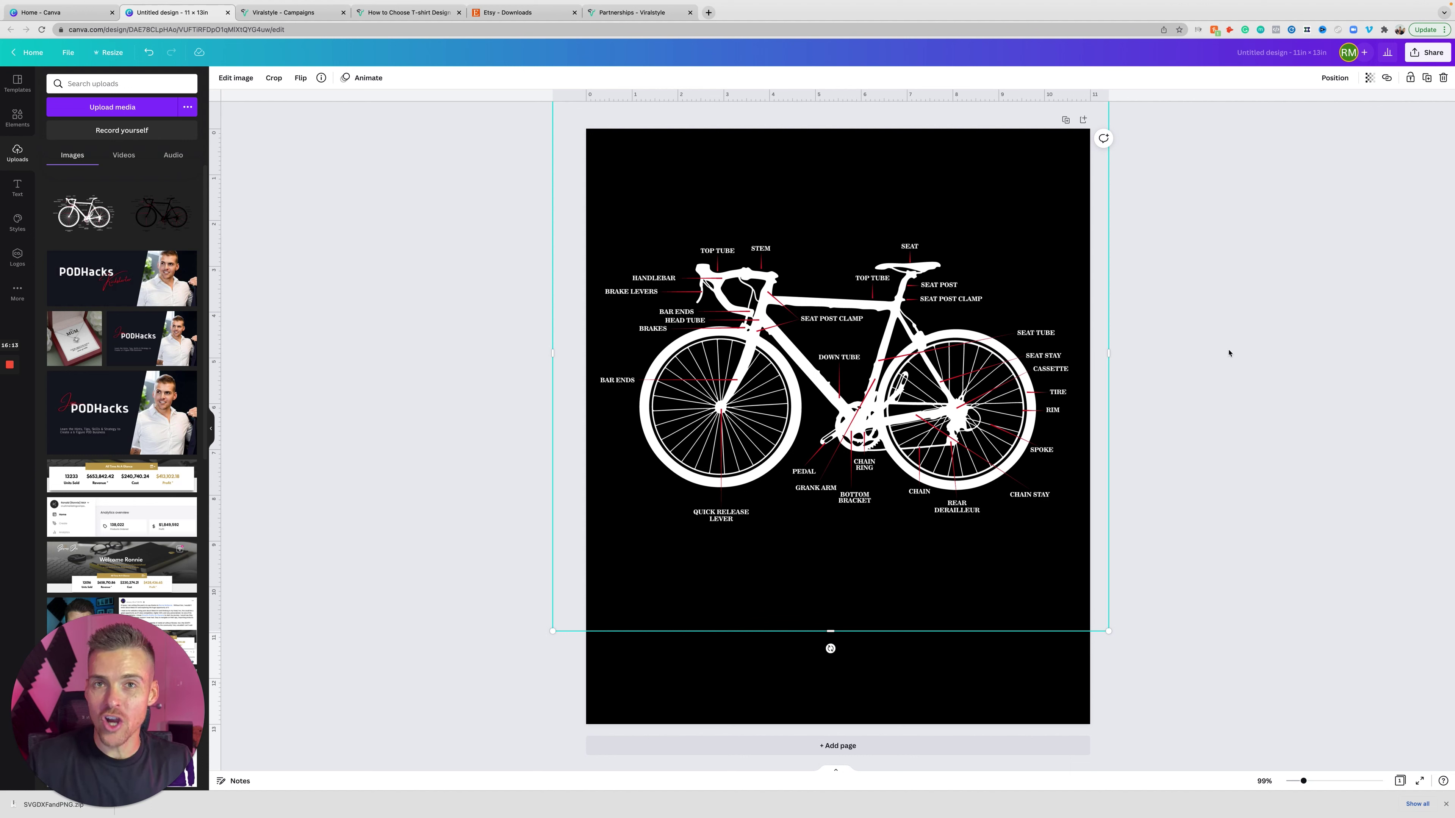
{"action": "left_click", "coordinate": [1322, 344]}
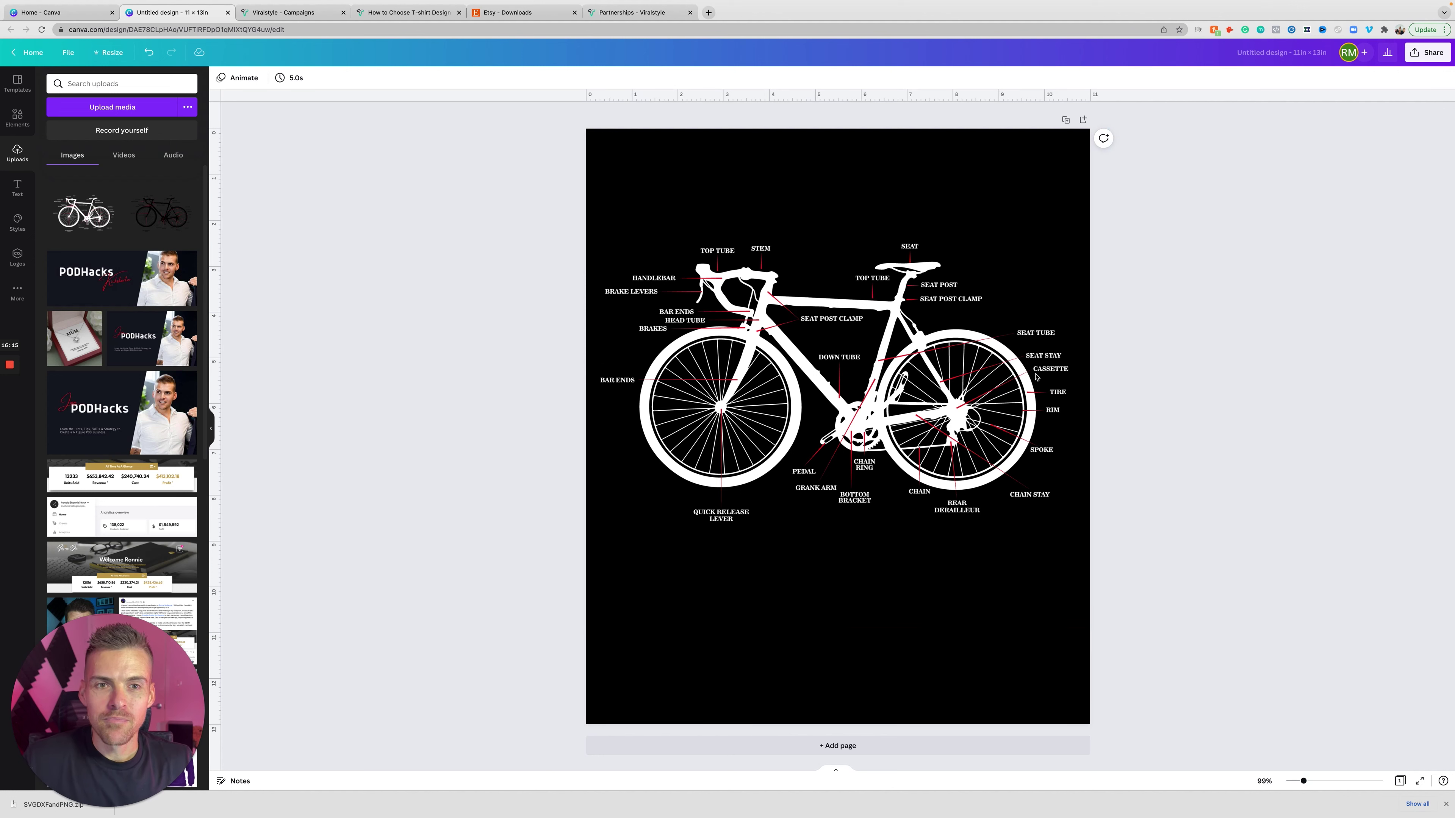
{"action": "left_click_drag", "start_coordinate": [944, 407], "coordinate": [948, 407]}
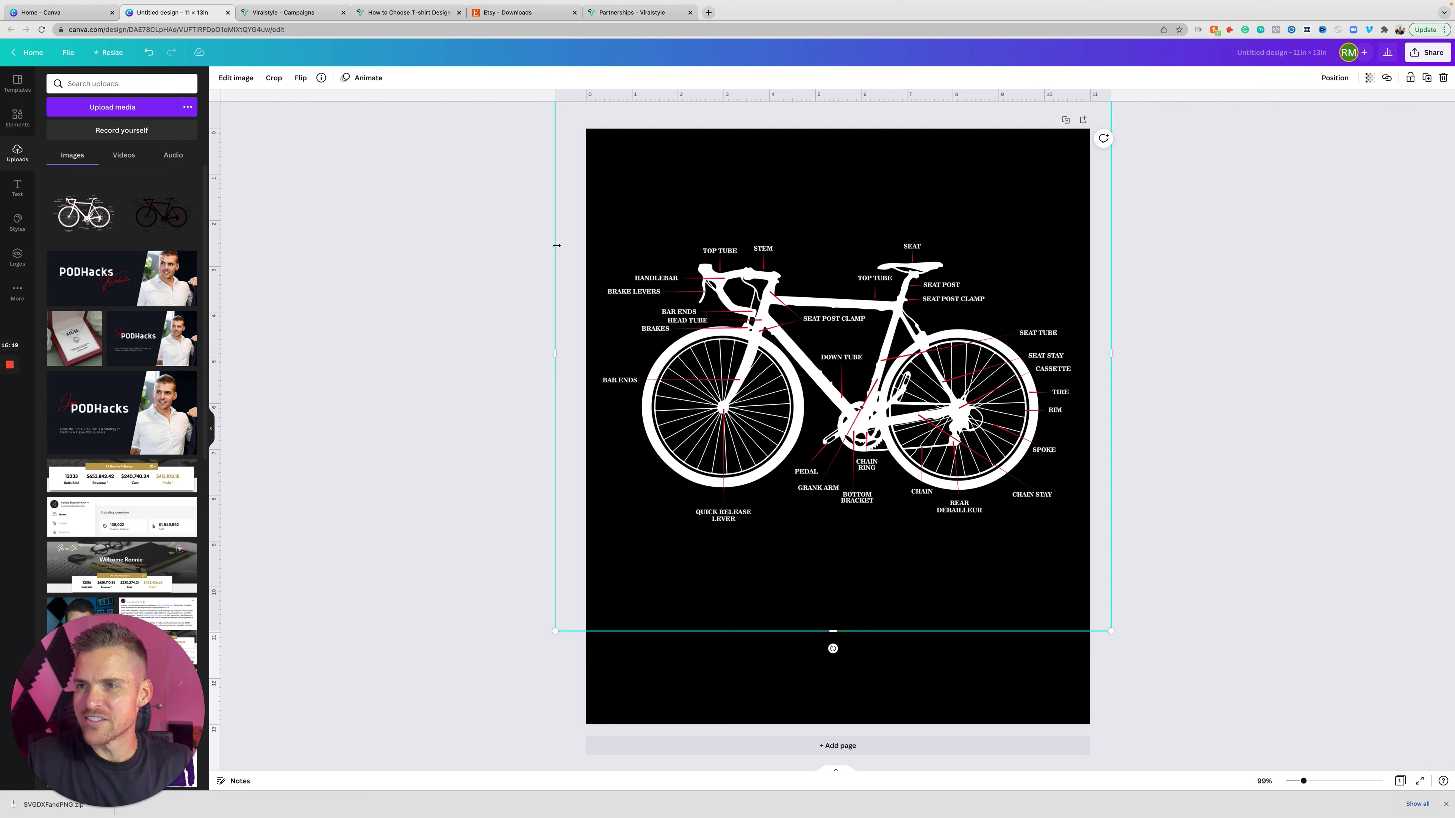
Add a white 'WHAT PART OF' heading, stretched to full page width at the top.
{"action": "left_click", "coordinate": [17, 187]}
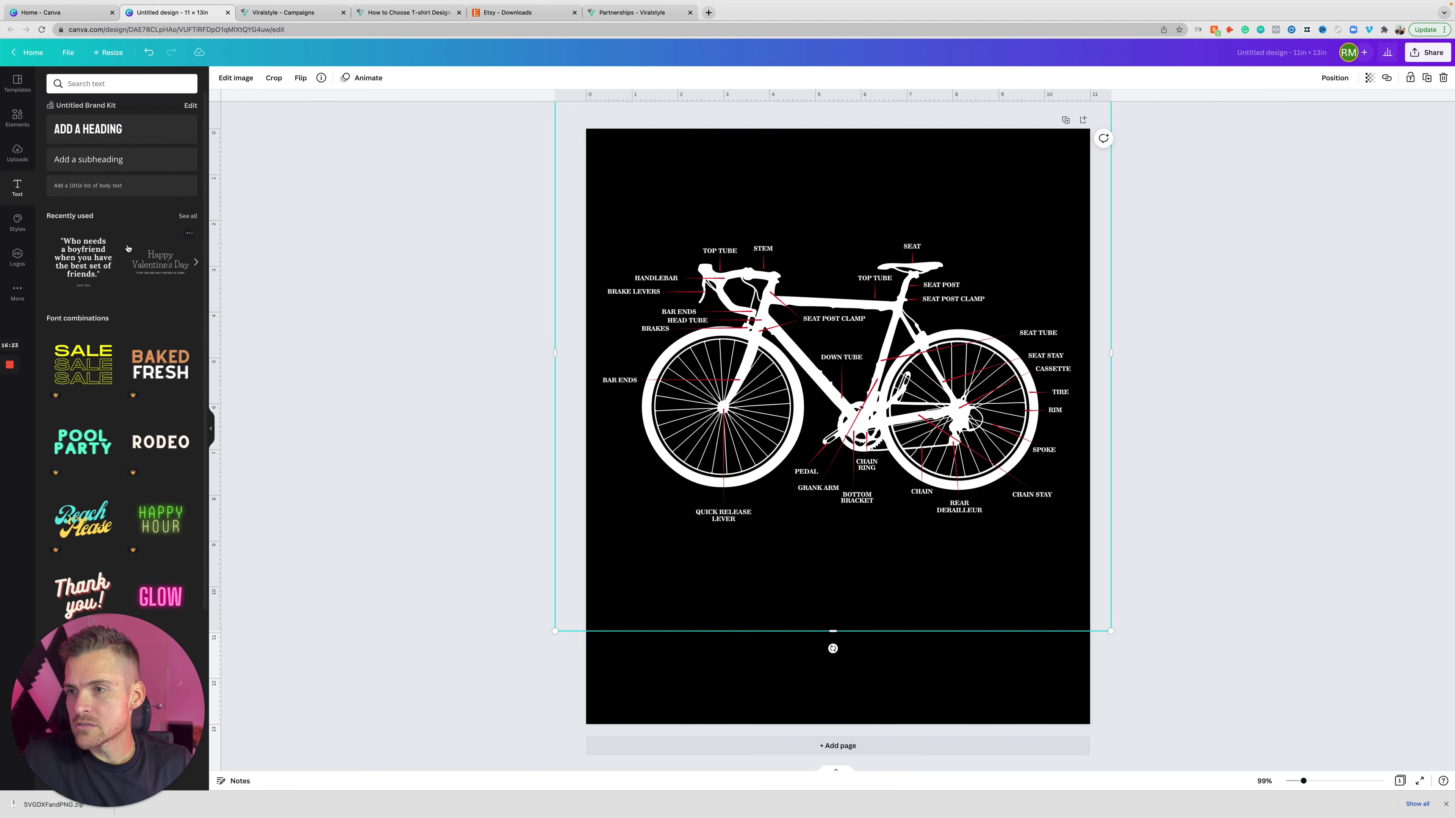
{"action": "left_click", "coordinate": [92, 129]}
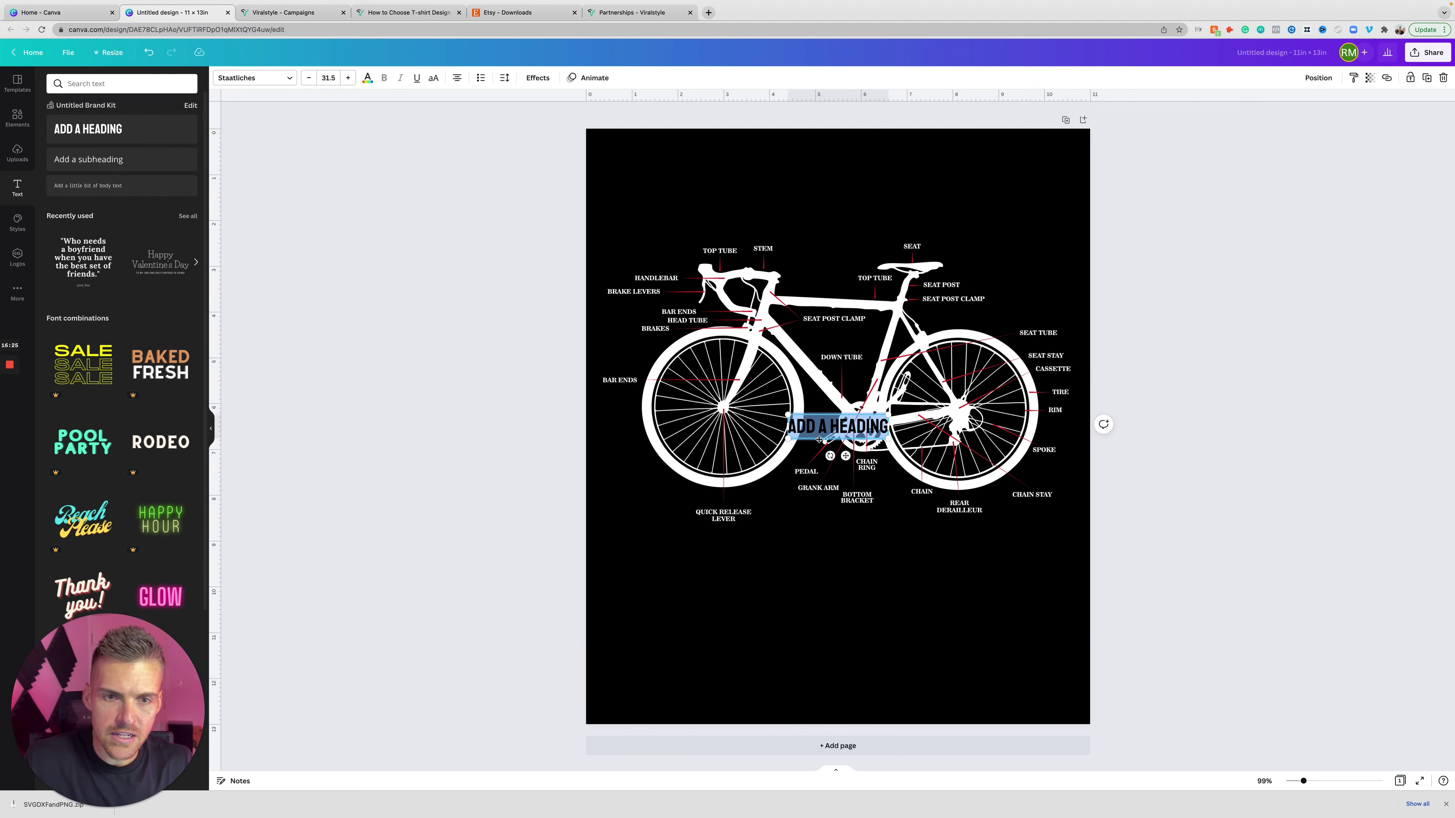
{"action": "type", "text": "WHEEL ART OF"}
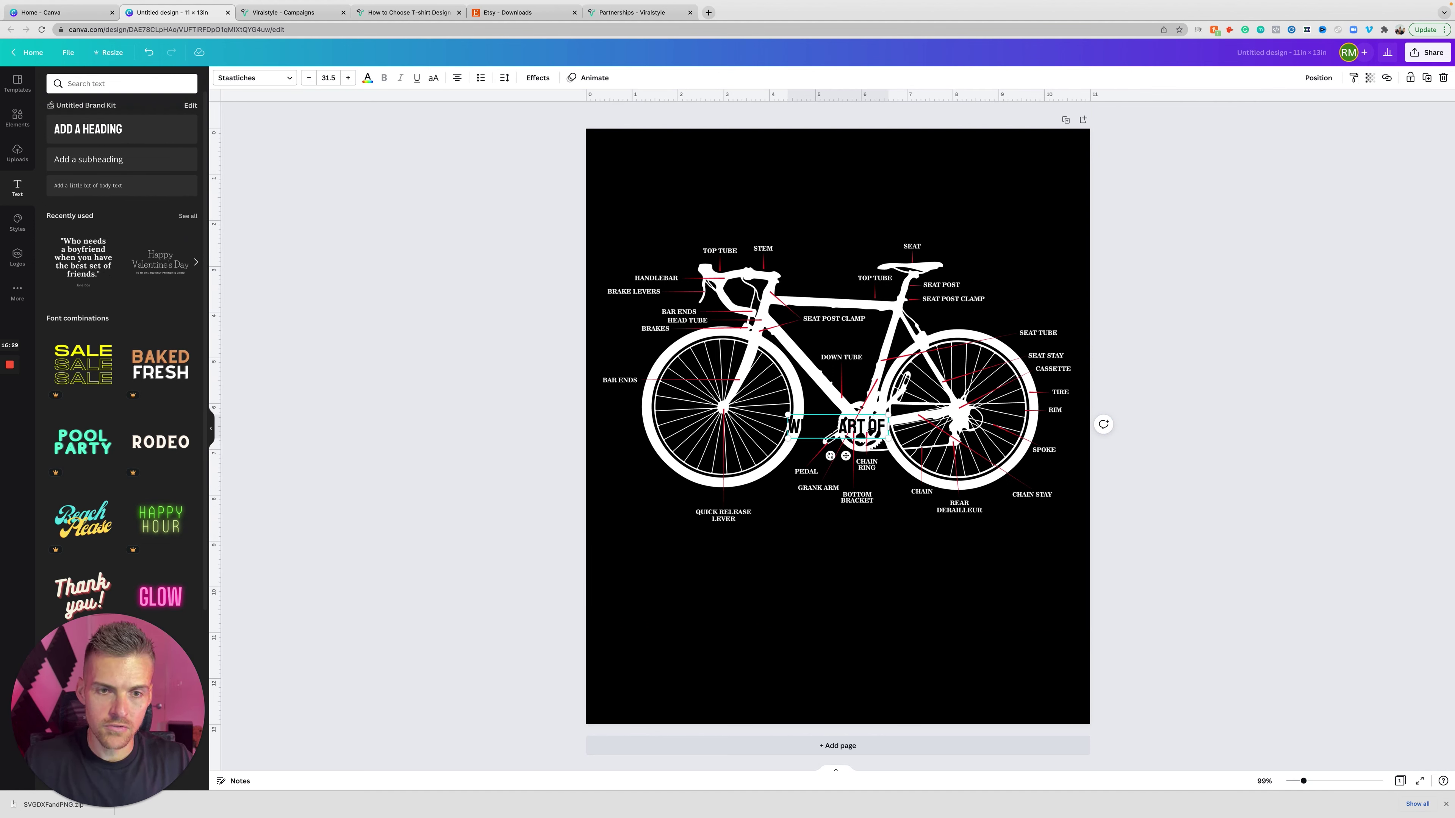
{"action": "key", "text": "ctrl+a"}
{"action": "left_click", "coordinate": [367, 77]}
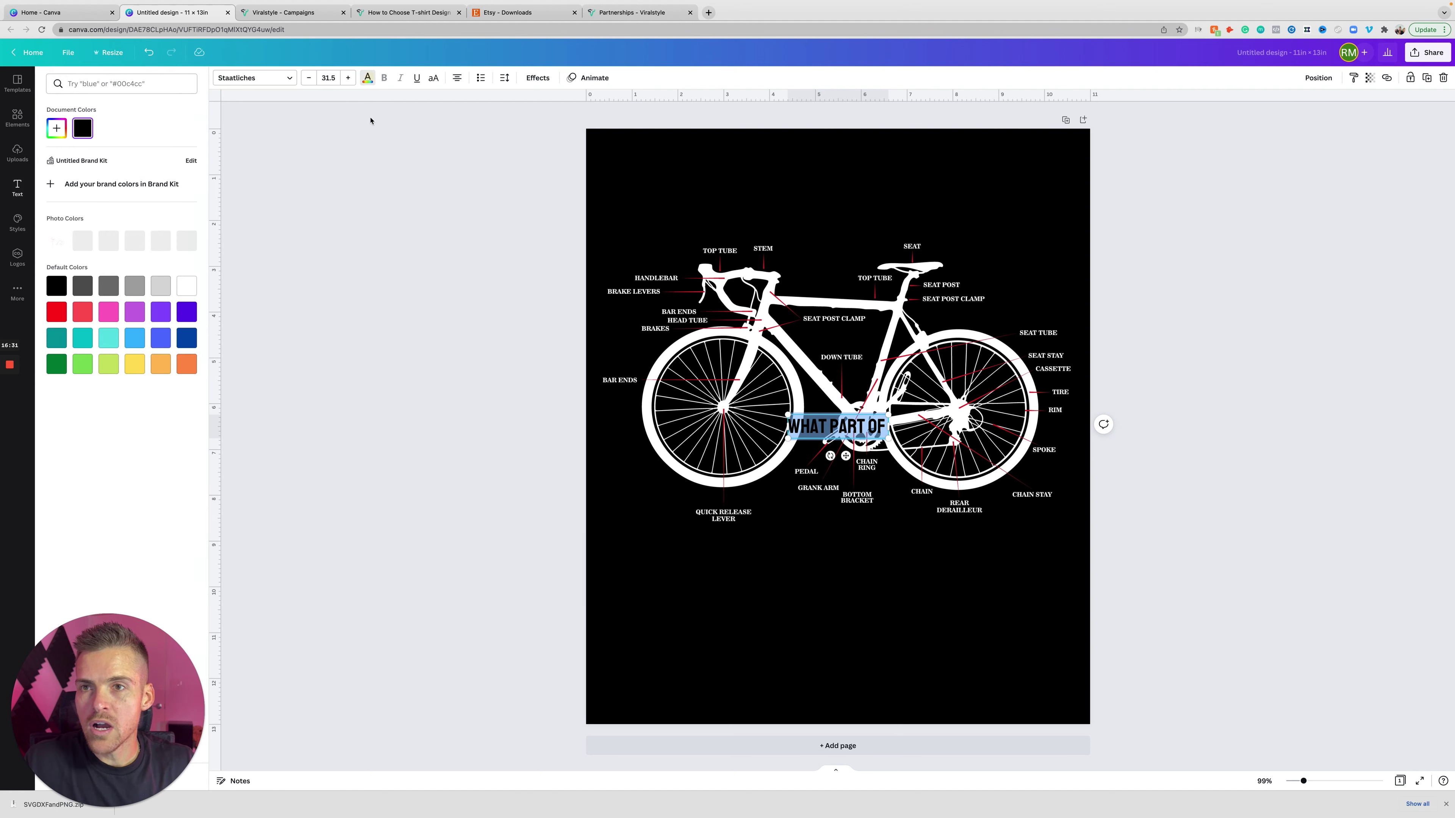
{"action": "left_click", "coordinate": [83, 240]}
{"action": "left_click_drag", "start_coordinate": [888, 413], "coordinate": [1047, 325]}
{"action": "left_click_drag", "start_coordinate": [875, 419], "coordinate": [677, 197]}
{"action": "left_click_drag", "start_coordinate": [864, 215], "coordinate": [1095, 271]}
{"action": "left_click_drag", "start_coordinate": [1031, 233], "coordinate": [962, 588]}
Duplicate the heading as 'DON'T YOU UNDERSTAND?', enlarged and centred below the bike.
{"action": "key", "text": "ctrl+d"}
{"action": "double_click", "coordinate": [962, 600]}
{"action": "type", "text": "DON'T YOU UNDERSTAND ?"}
{"action": "key", "text": "ctrl+a"}
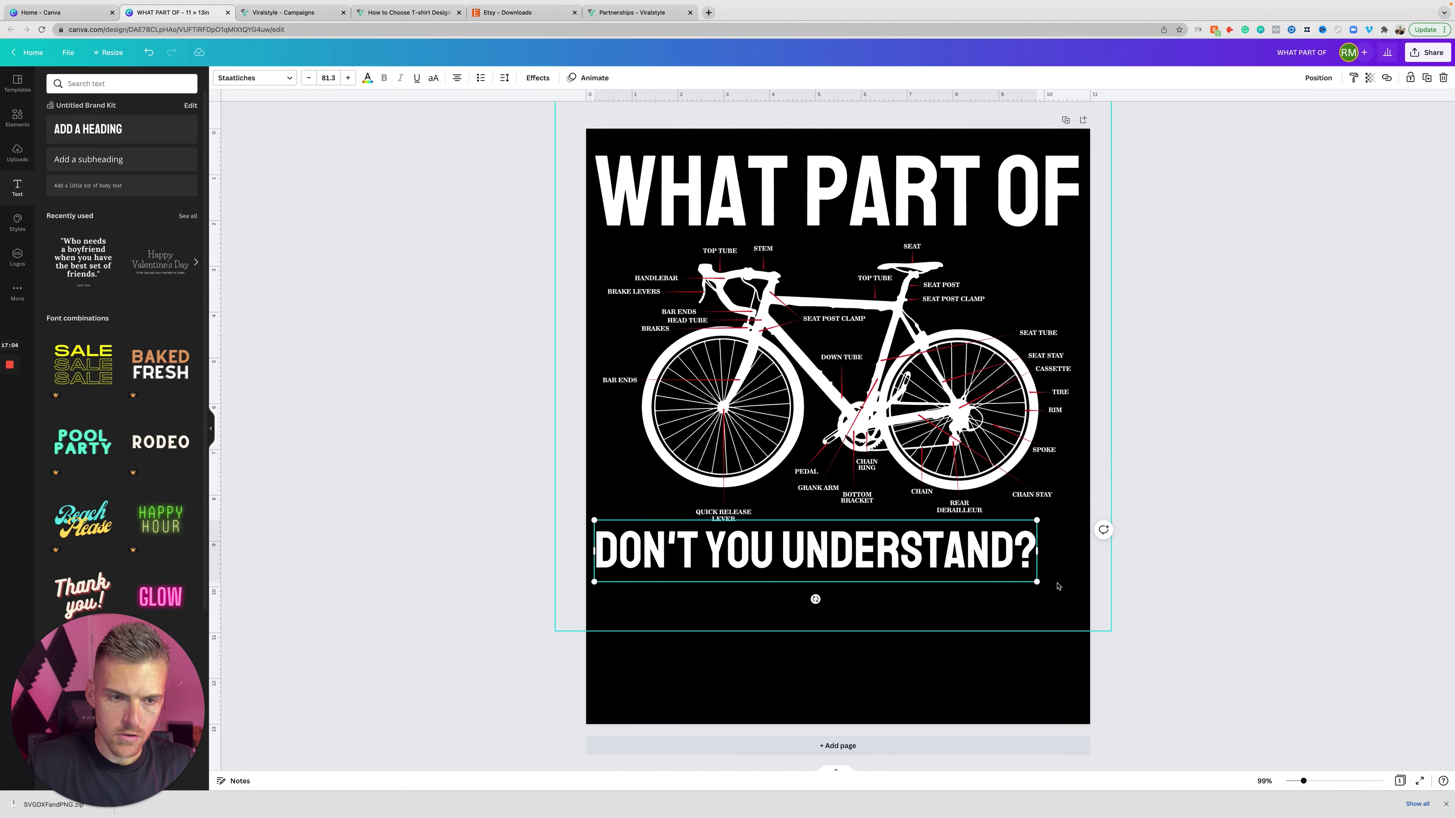
{"action": "left_click_drag", "start_coordinate": [1046, 583], "coordinate": [1091, 607]}
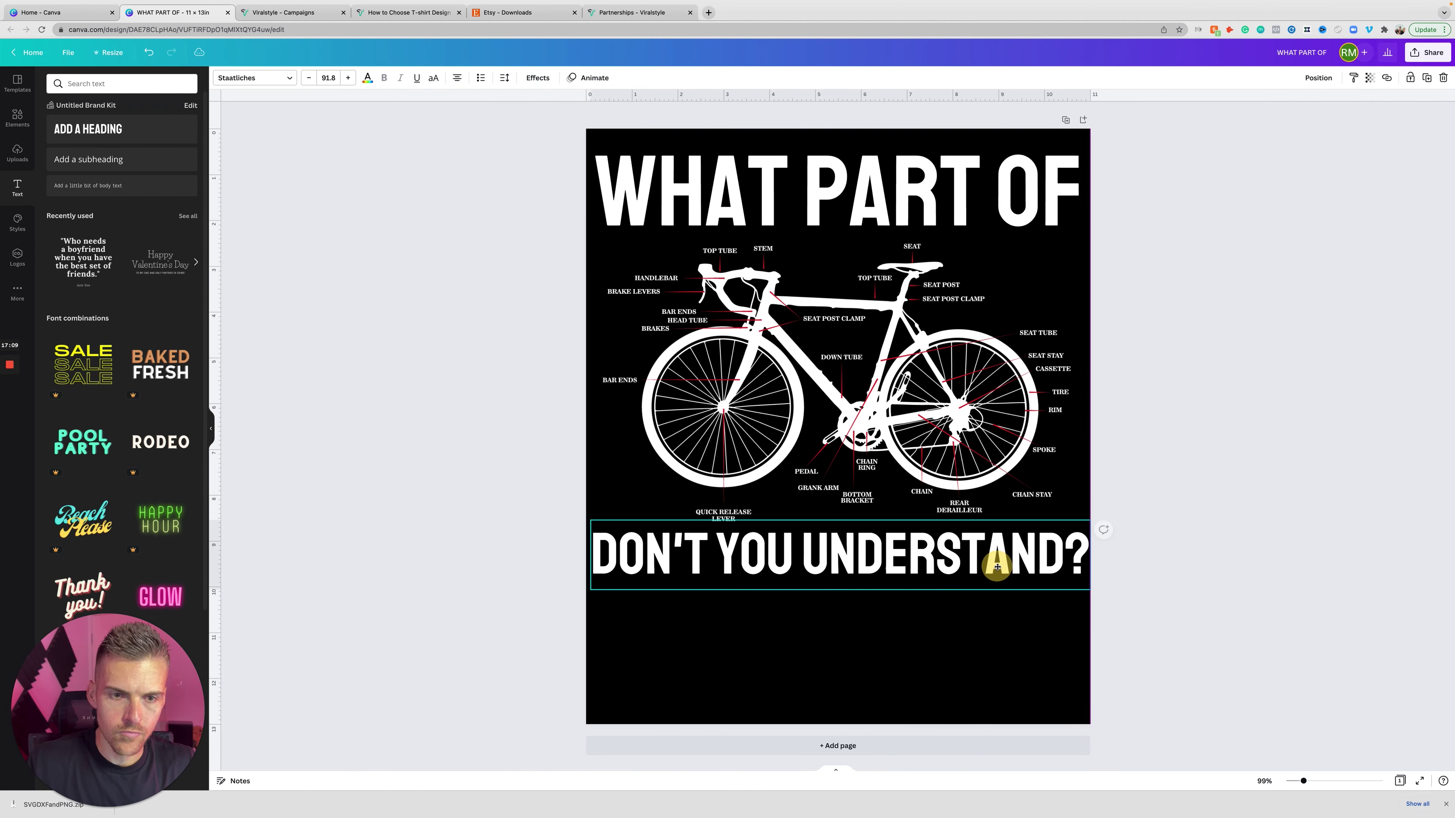
{"action": "left_click_drag", "start_coordinate": [1002, 566], "coordinate": [996, 568]}
{"action": "left_click", "coordinate": [1265, 448]}
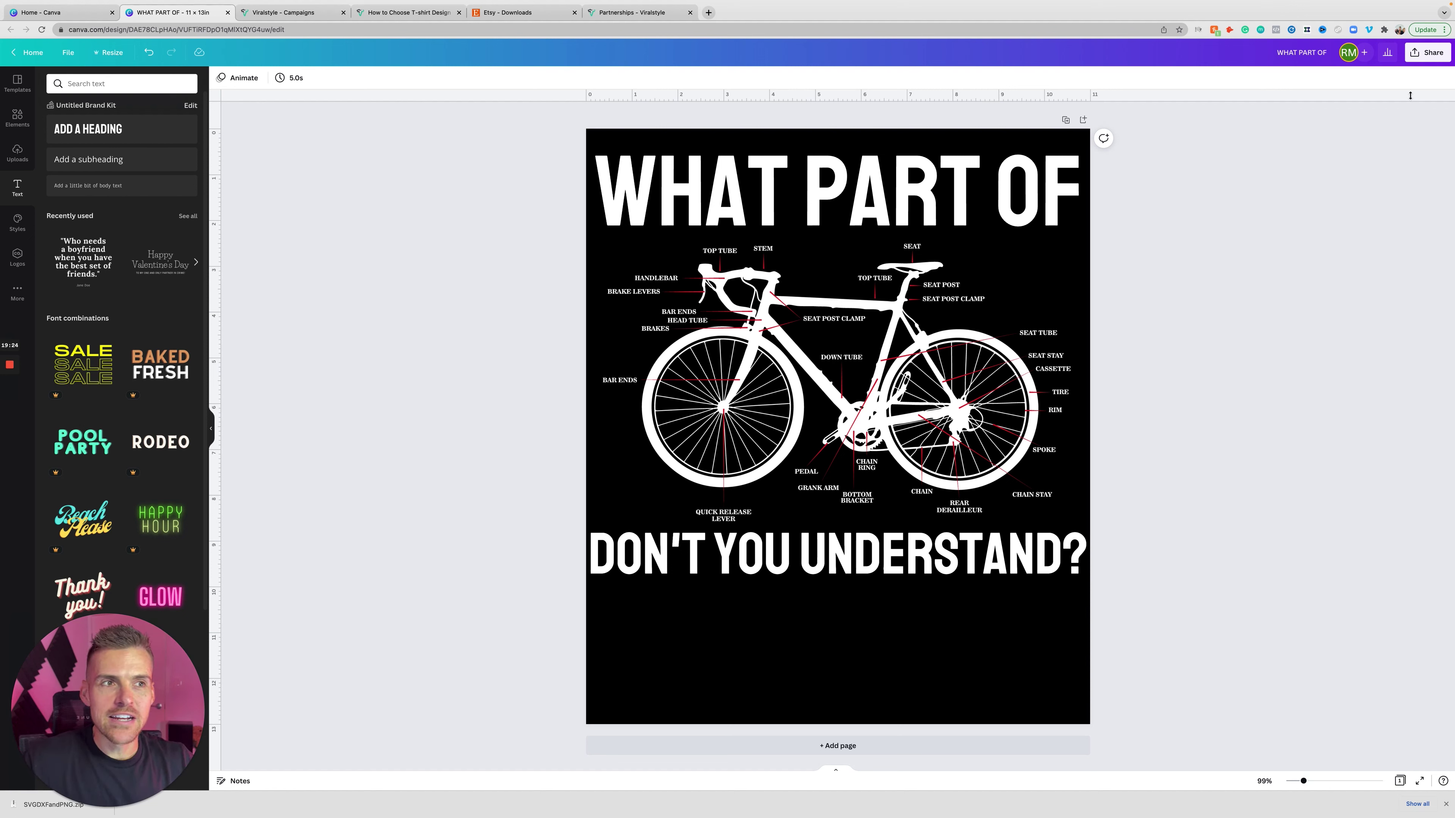
Download the design as a transparent-background PNG at 3385×4000 px, then return to Viralstyle.
{"action": "left_click", "coordinate": [1427, 53]}
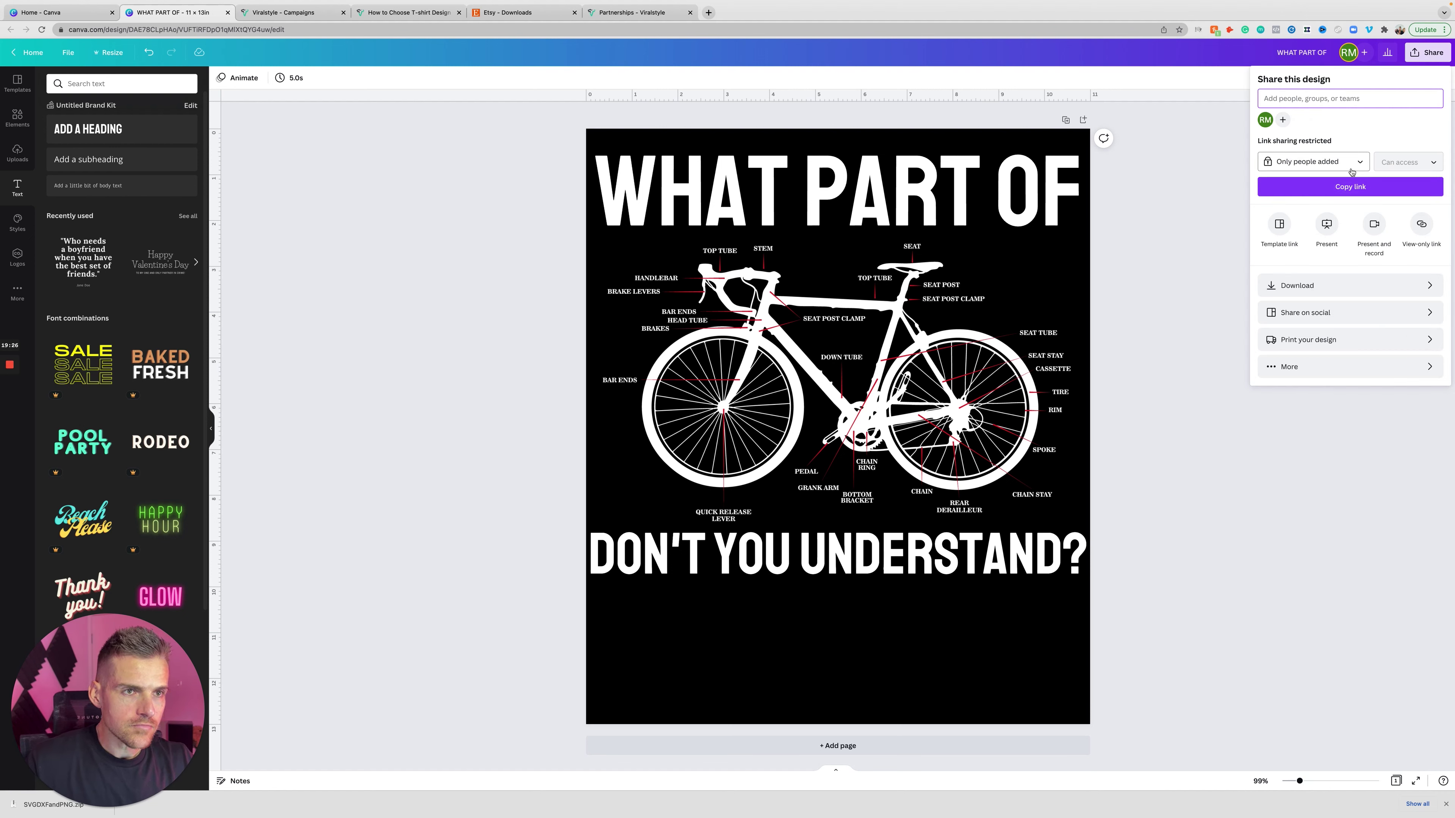
{"action": "left_click", "coordinate": [1318, 285]}
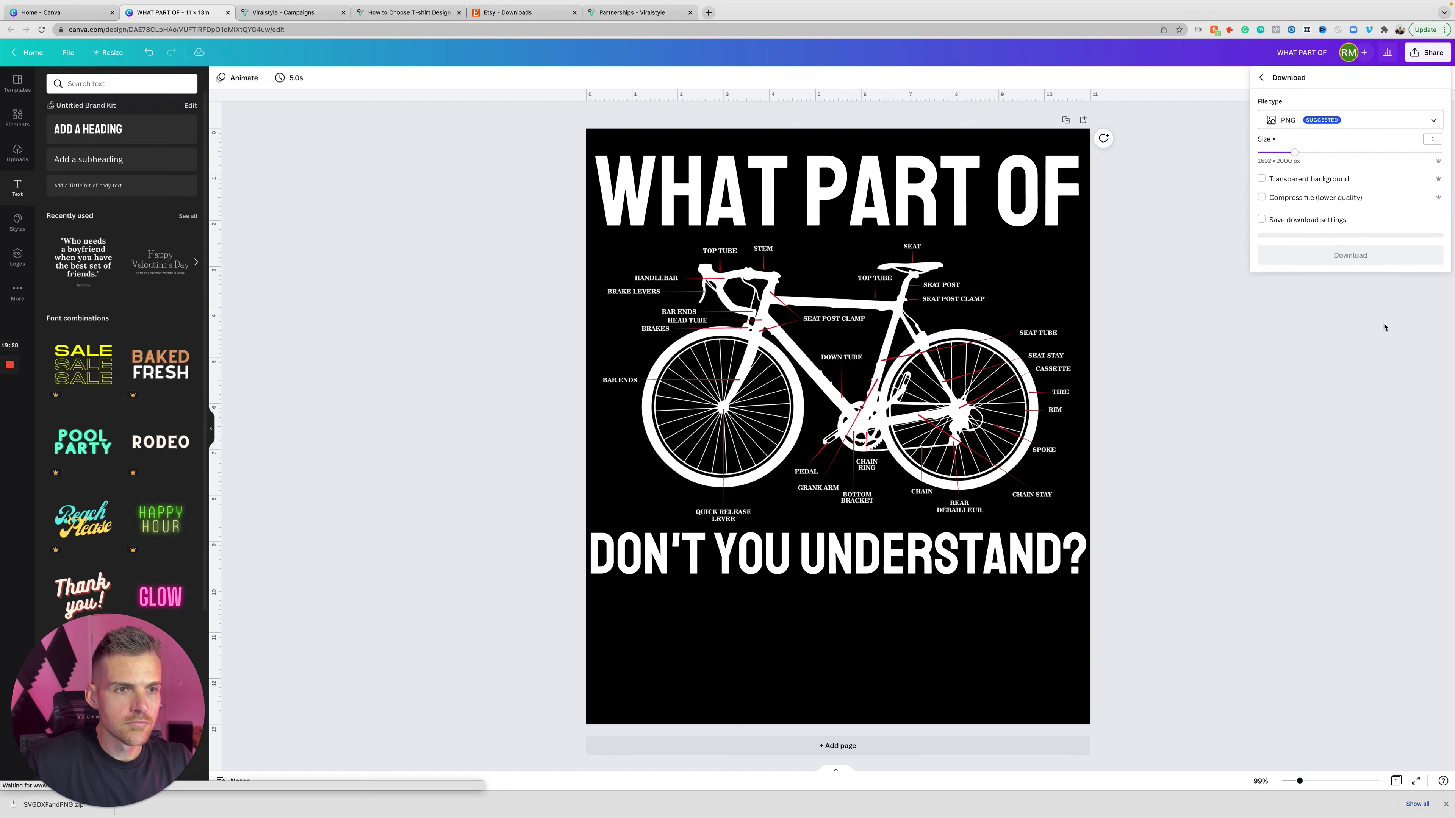
{"action": "left_click", "coordinate": [1294, 180]}
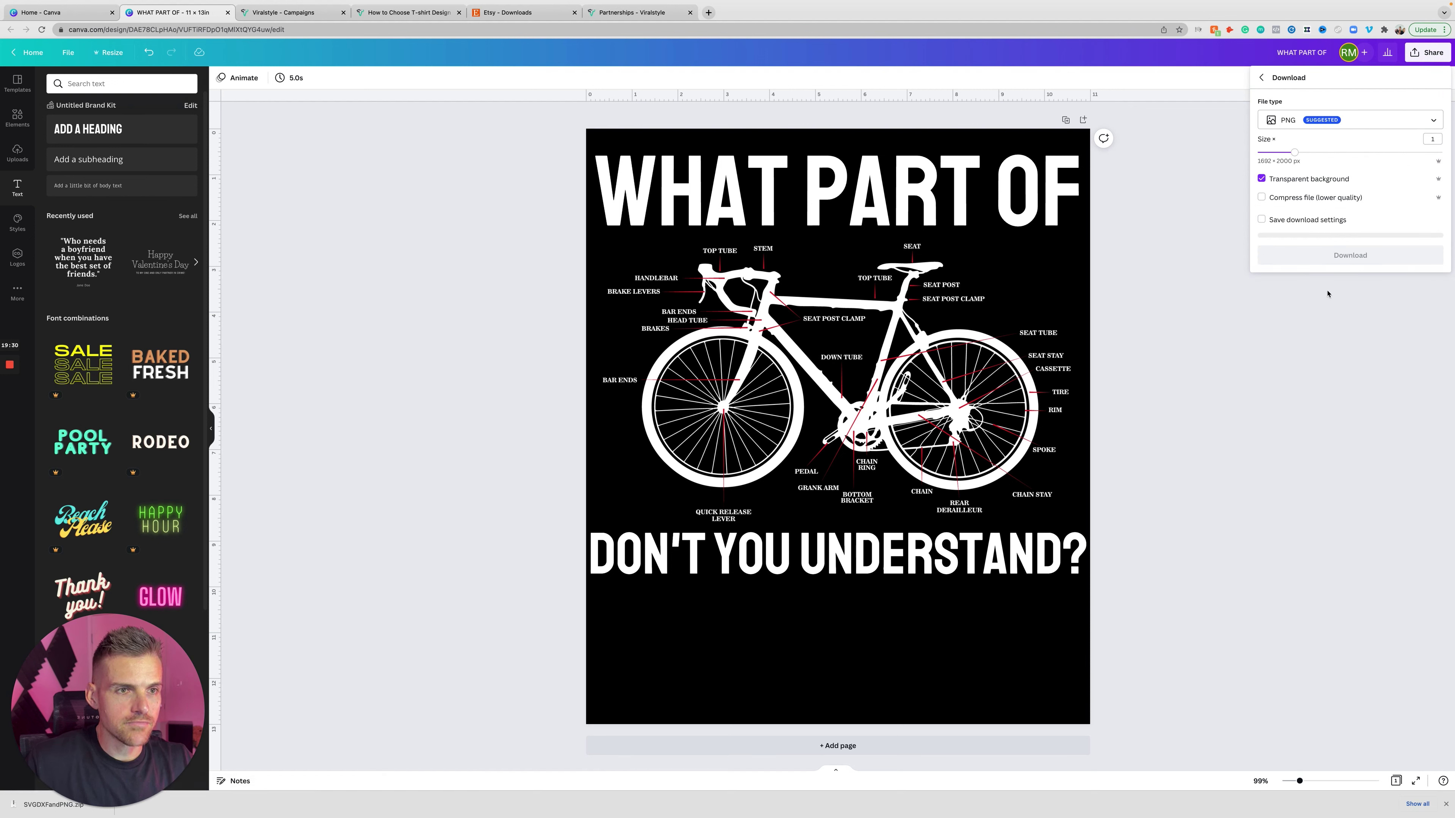
{"action": "left_click_drag", "start_coordinate": [1296, 153], "coordinate": [1364, 156]}
{"action": "left_click", "coordinate": [1350, 253]}
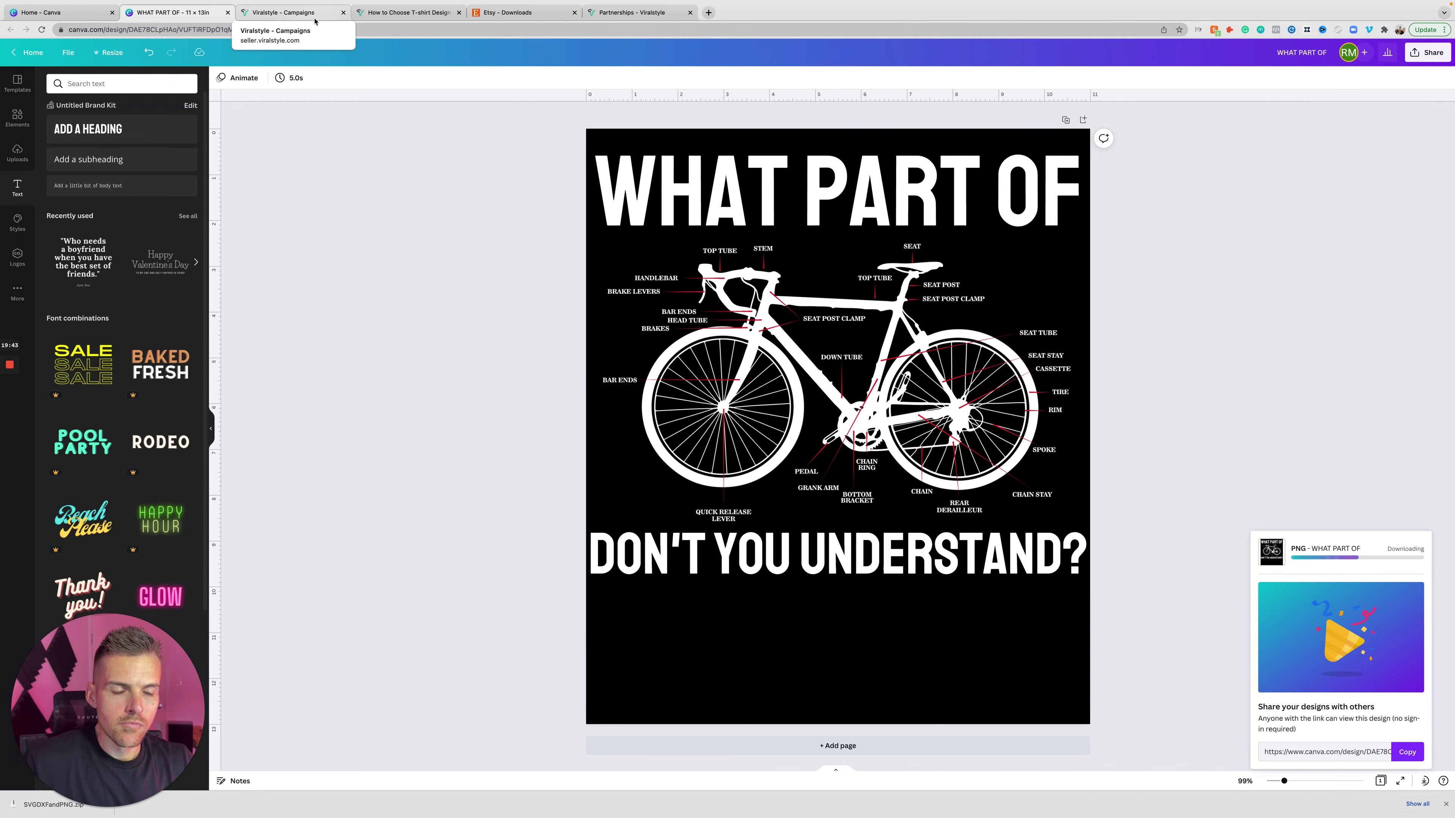
{"action": "left_click", "coordinate": [292, 12]}
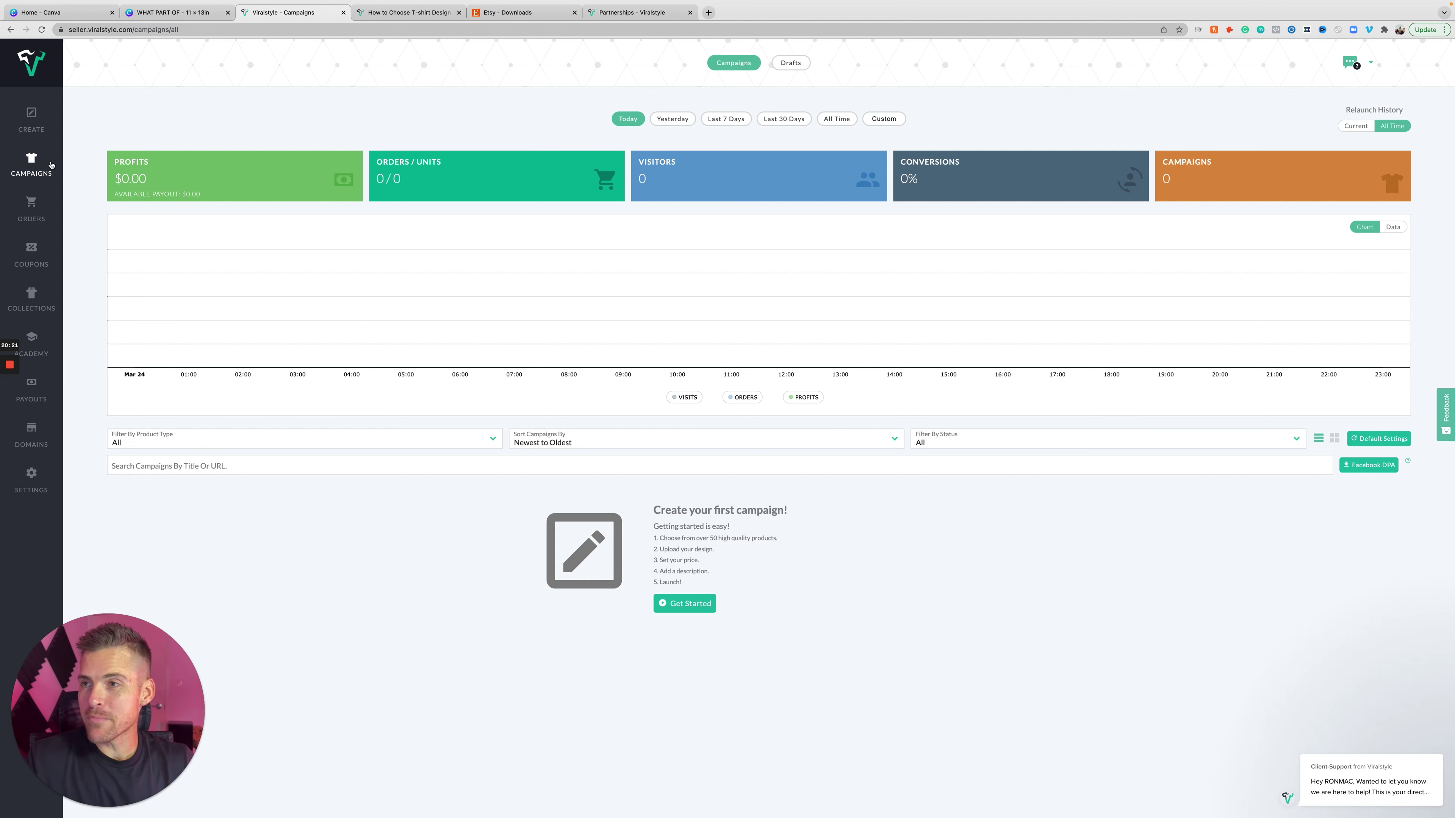
Start a new campaign with a black short-sleeve Unisex Cotton Tee.
{"action": "left_click", "coordinate": [32, 117]}
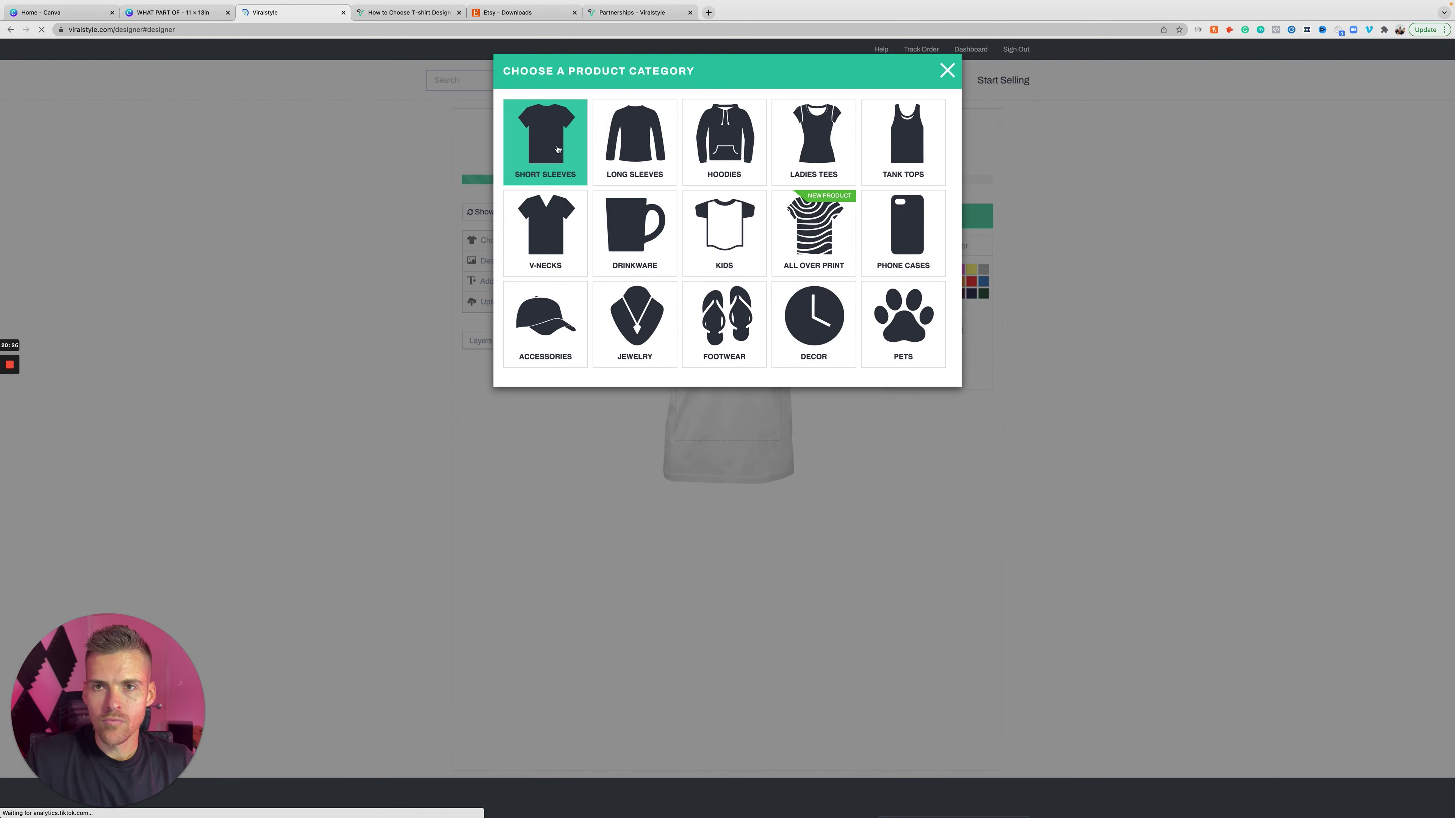
{"action": "left_click", "coordinate": [556, 148]}
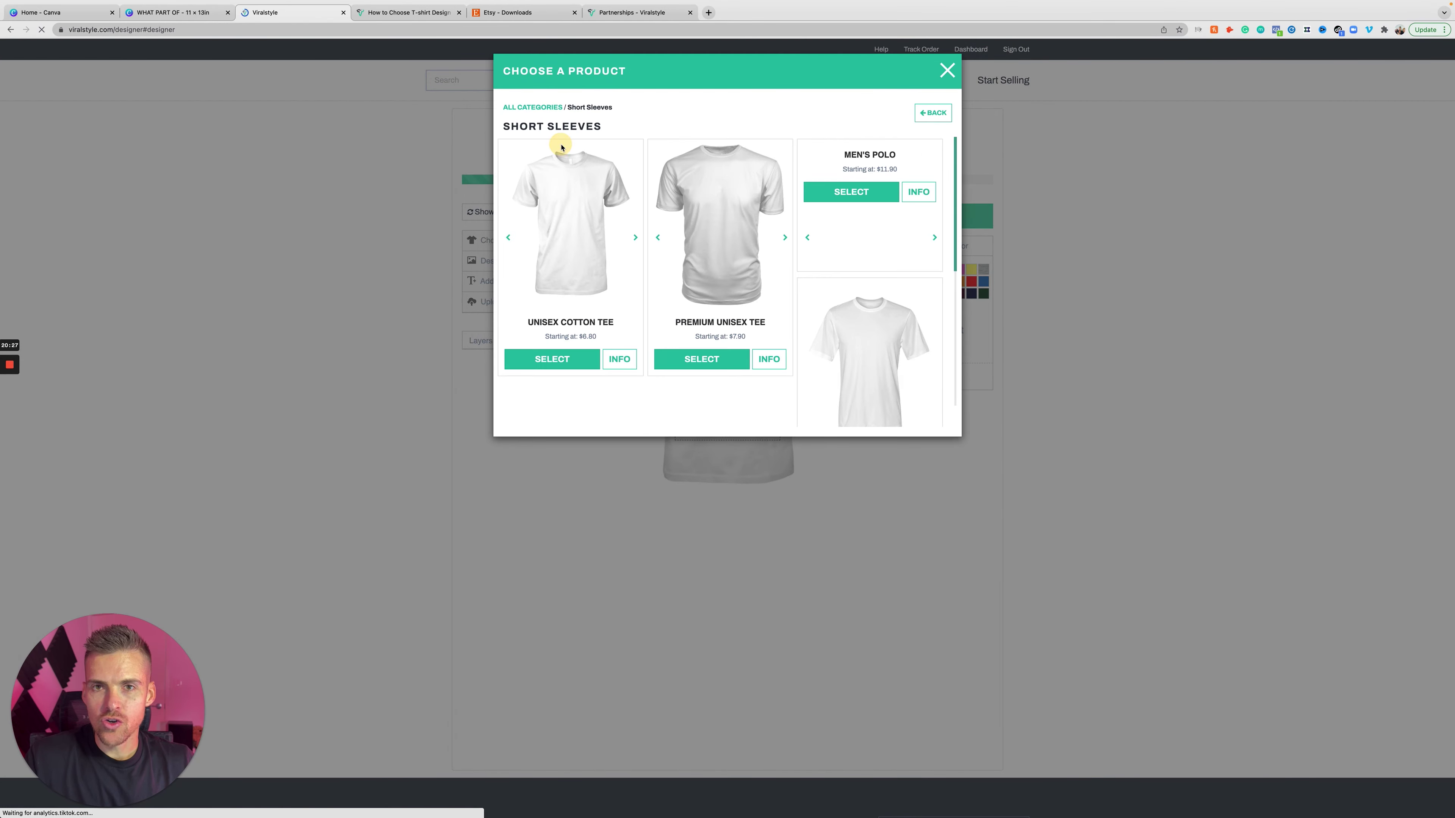
{"action": "left_click", "coordinate": [552, 359]}
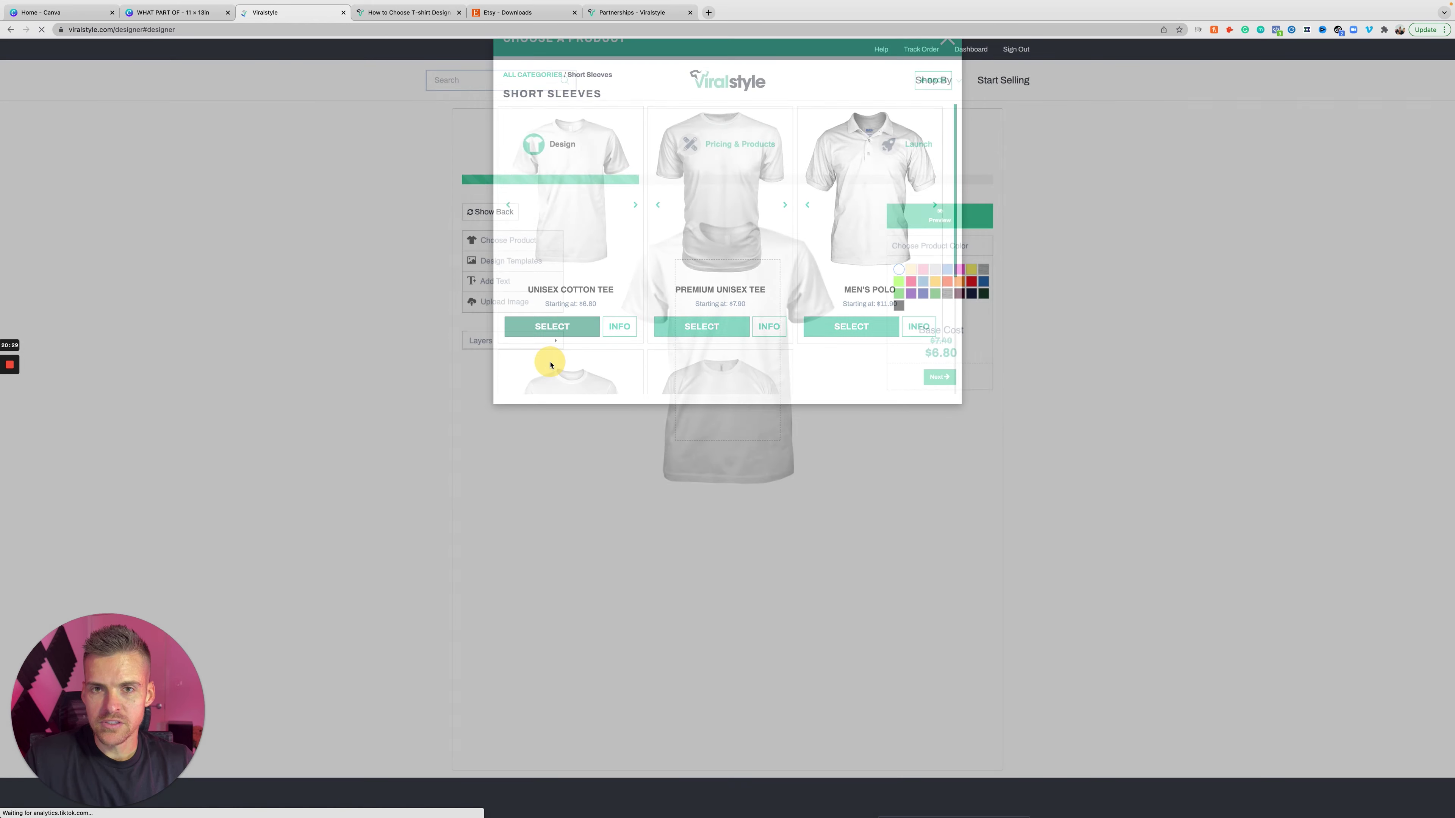
{"action": "left_click", "coordinate": [899, 307]}
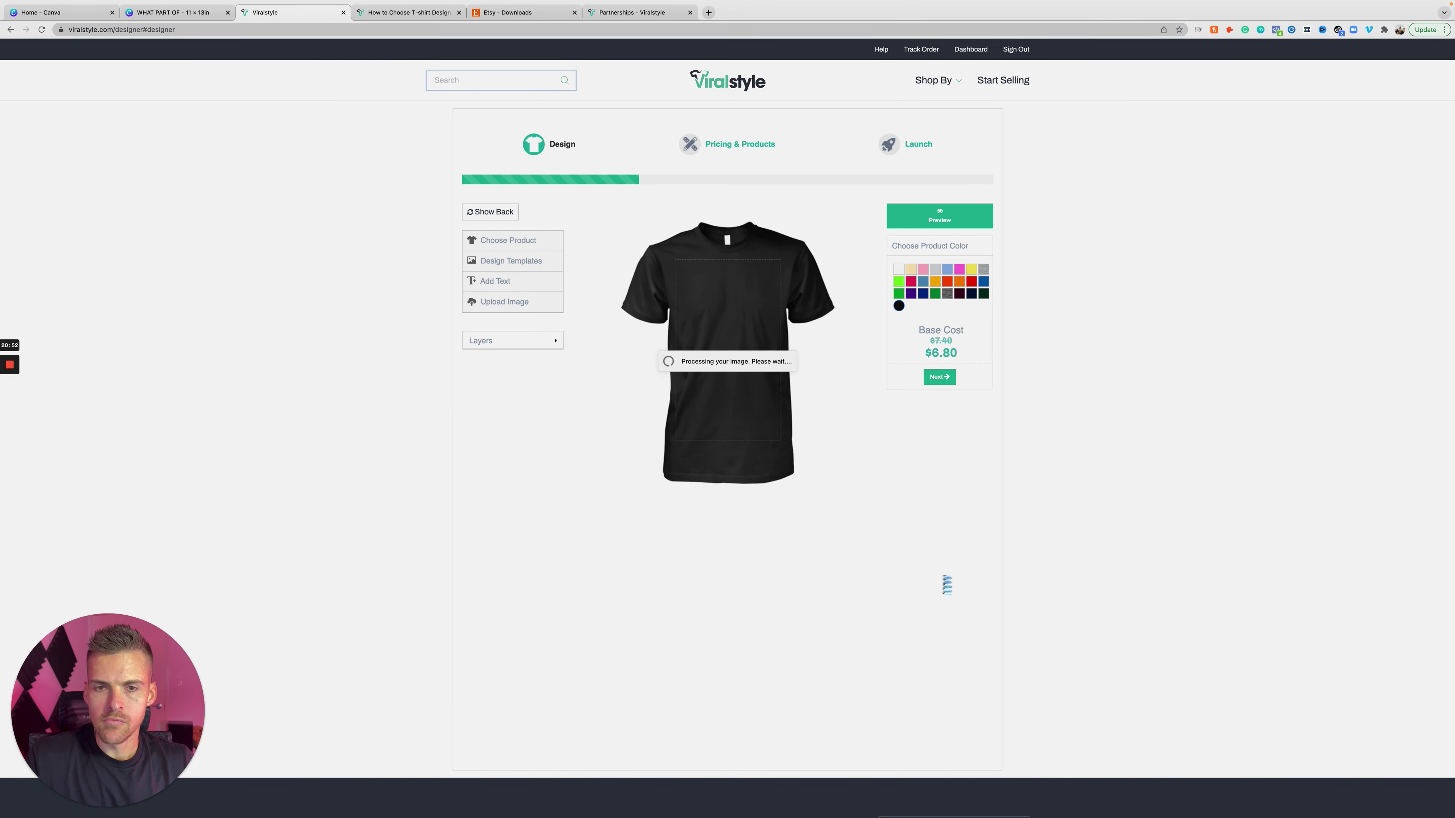
Place the exported 'What part of' bike PNG on the shirt and enlarge it slightly.
{"action": "left_click_drag", "start_coordinate": [946, 585], "coordinate": [944, 581]}
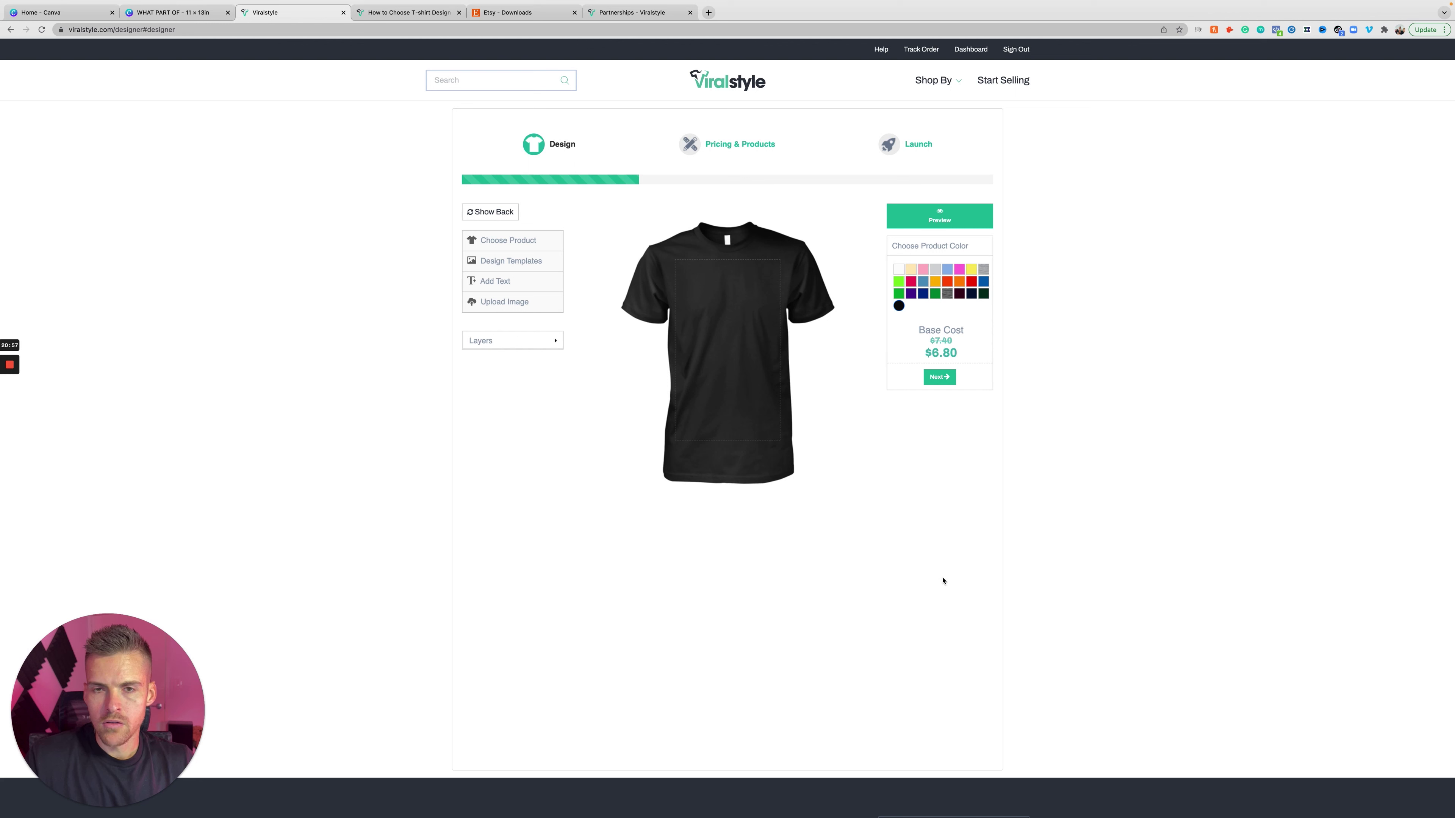
{"action": "left_click", "coordinate": [754, 330]}
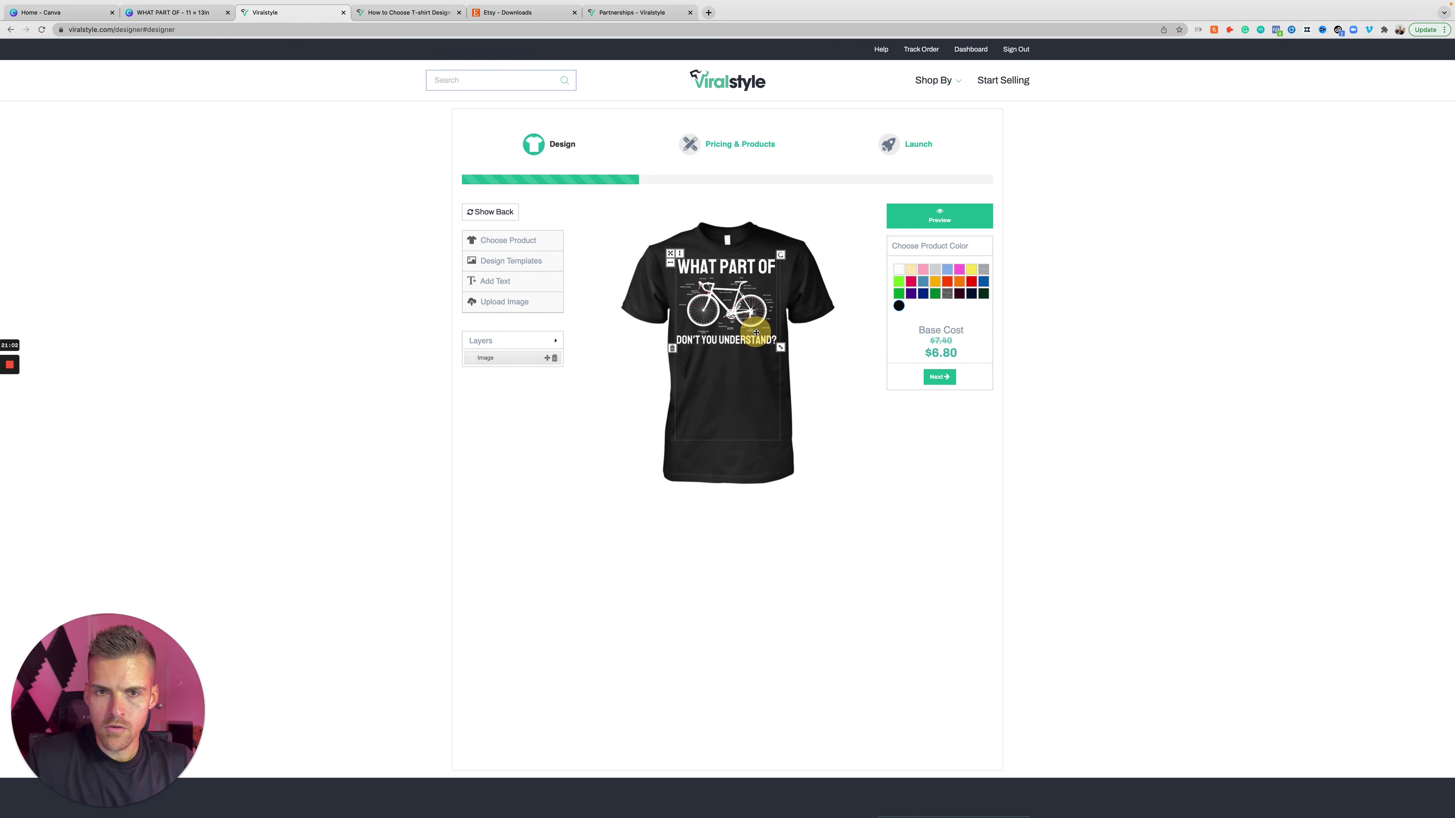
{"action": "left_click_drag", "start_coordinate": [781, 347], "coordinate": [790, 344]}
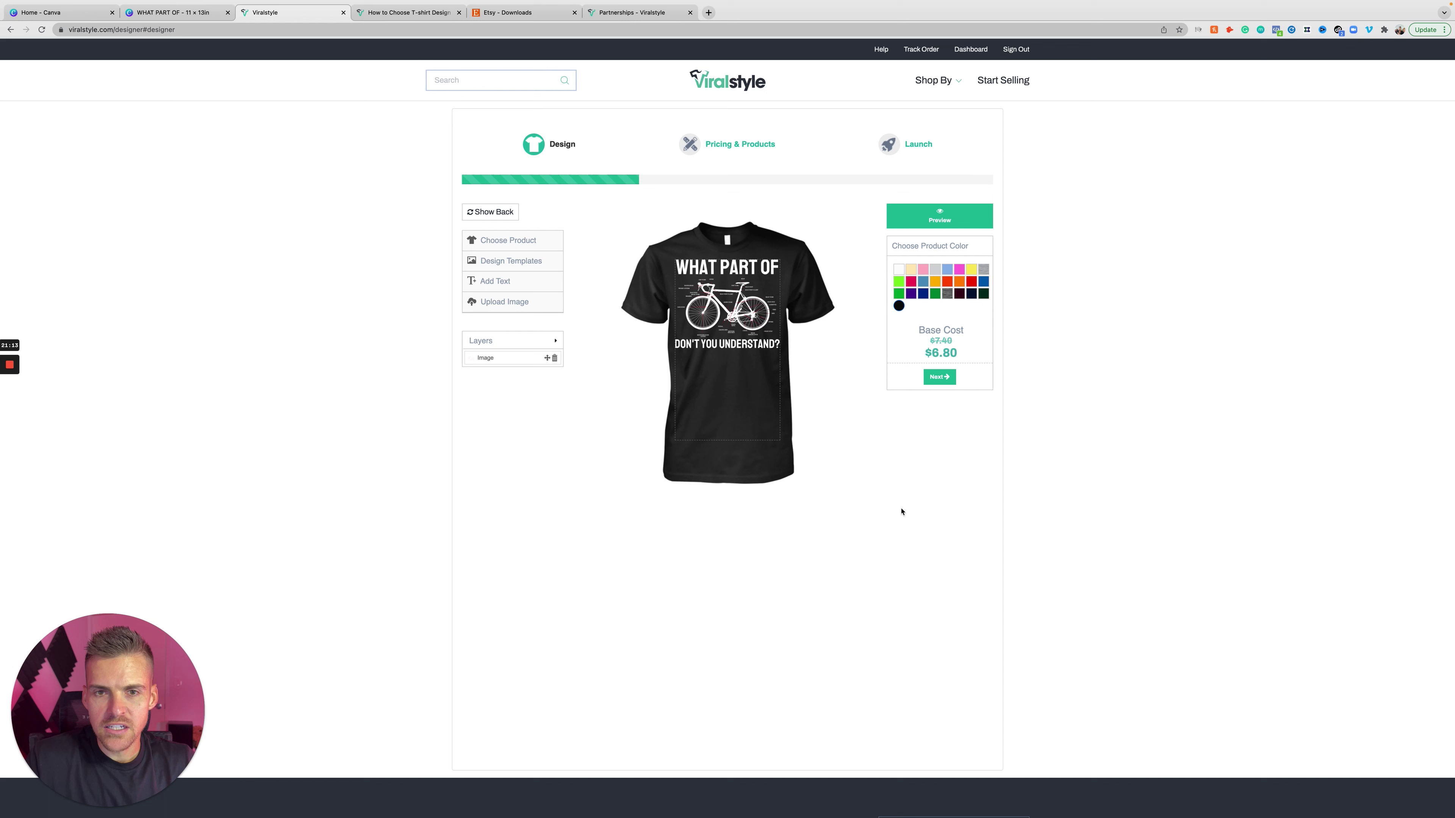
Raise the tee's selling price from $21.99 to $24.99 and continue to launch details.
{"action": "left_click", "coordinate": [939, 377]}
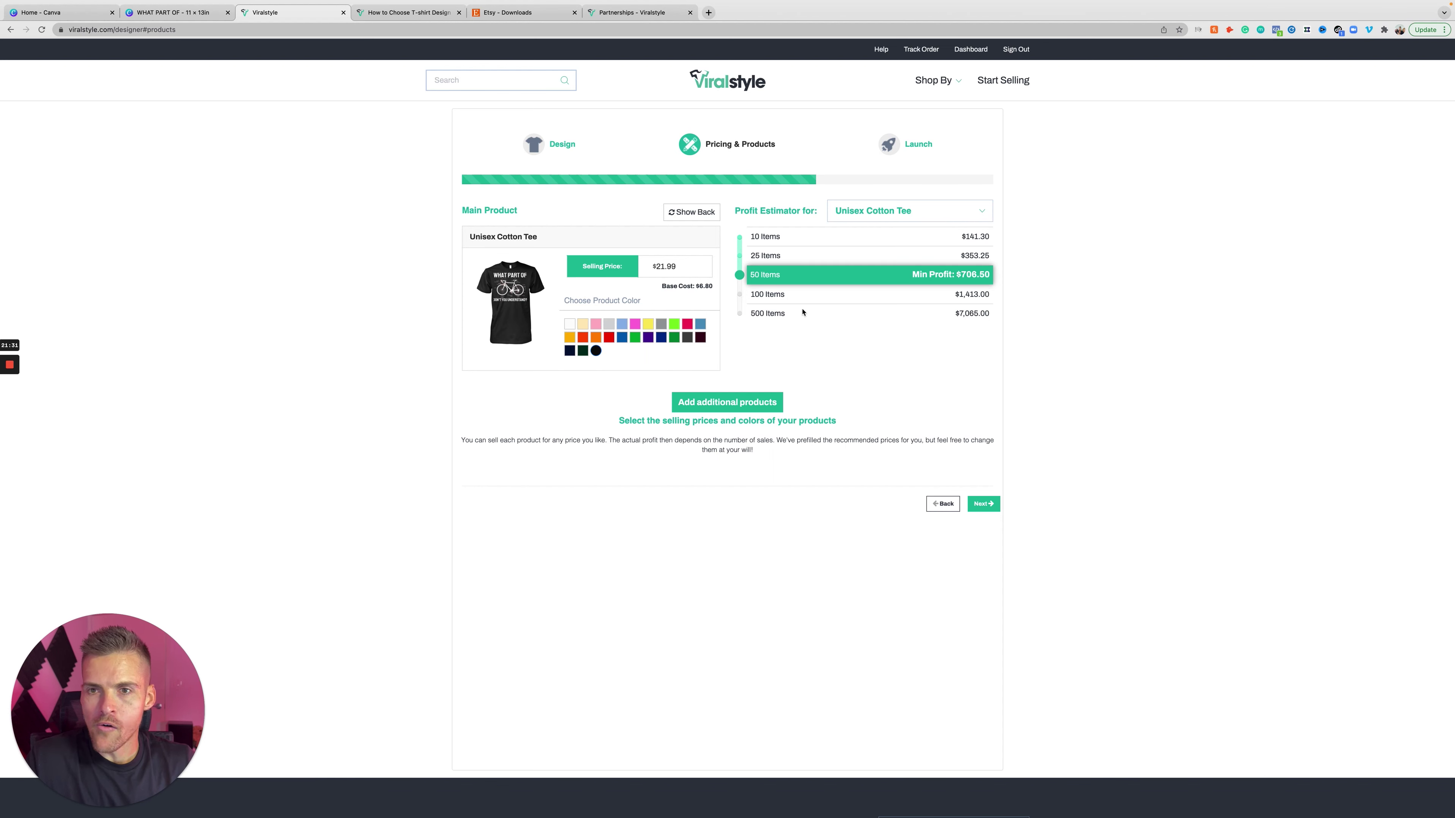
{"action": "left_click", "coordinate": [661, 266]}
{"action": "key", "text": "BackSpace"}
{"action": "type", "text": "4"}
{"action": "left_click", "coordinate": [936, 373]}
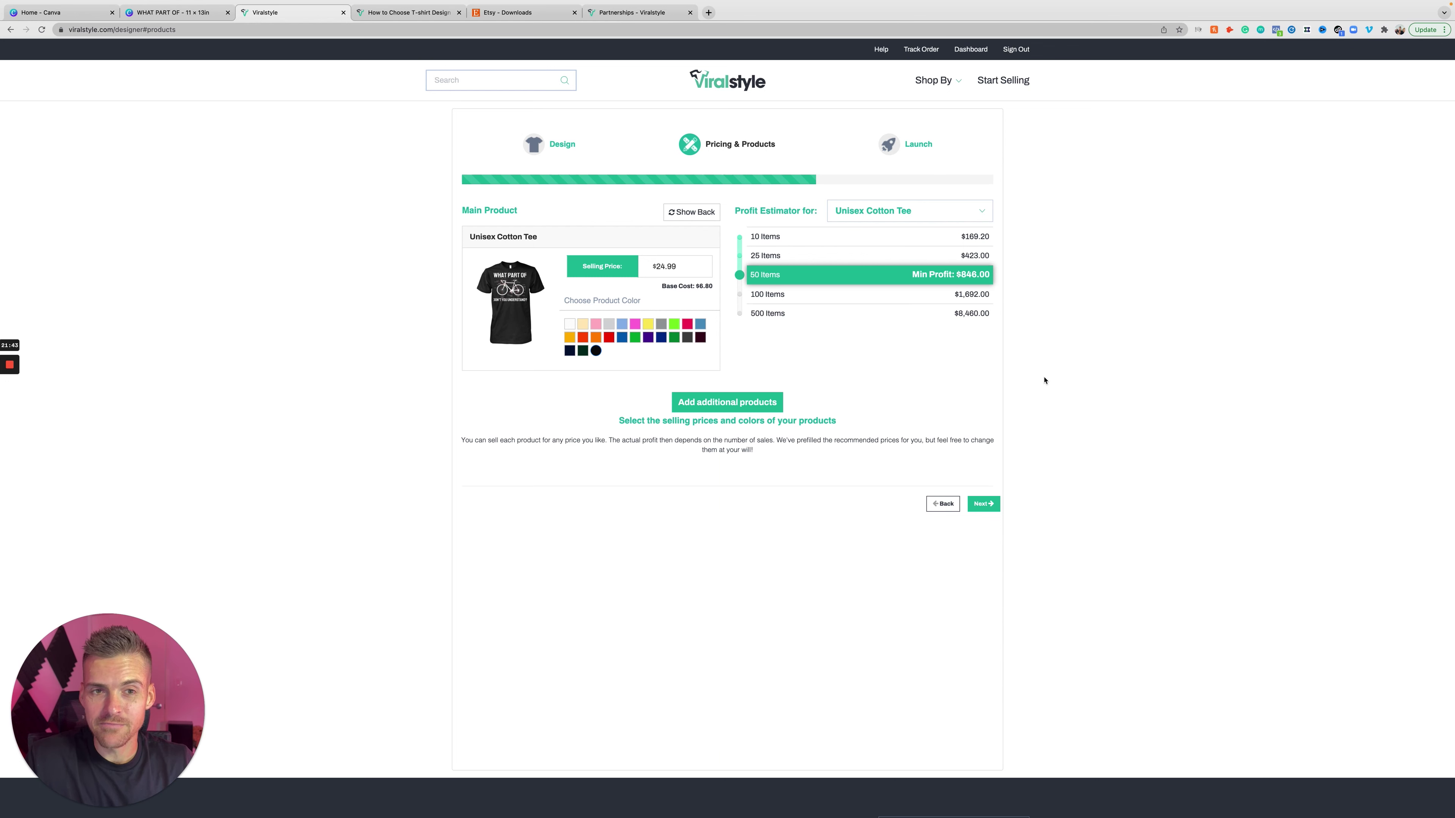
{"action": "left_click", "coordinate": [983, 504]}
Title the campaign 'Hilarious Cycling Shirt - What Part of BLUH Don't You Understand' and reuse it as the description.
{"action": "left_click", "coordinate": [637, 223]}
{"action": "type", "text": "Hilarious"}
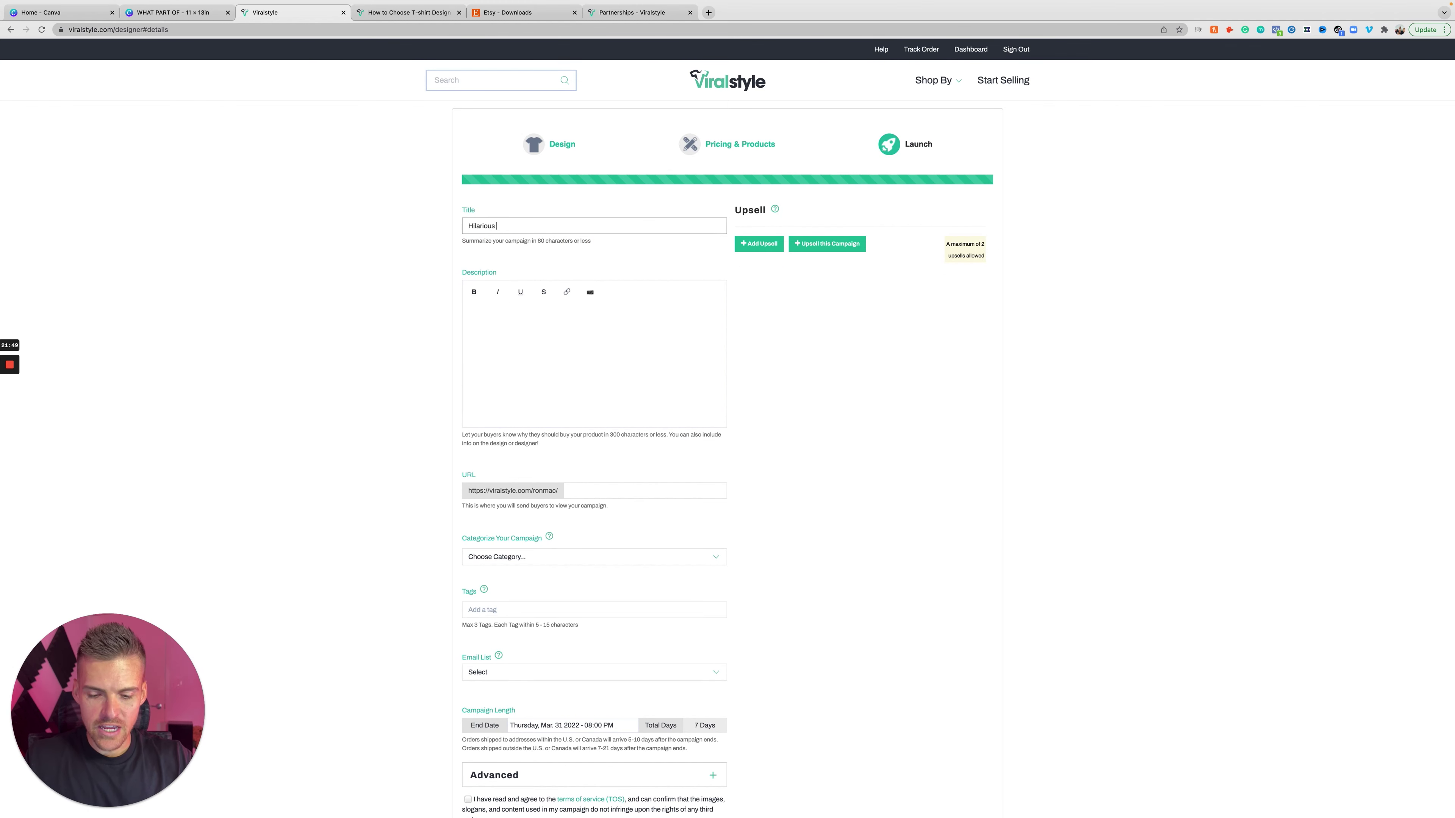
{"action": "type", "text": " Cycling Shirt"}
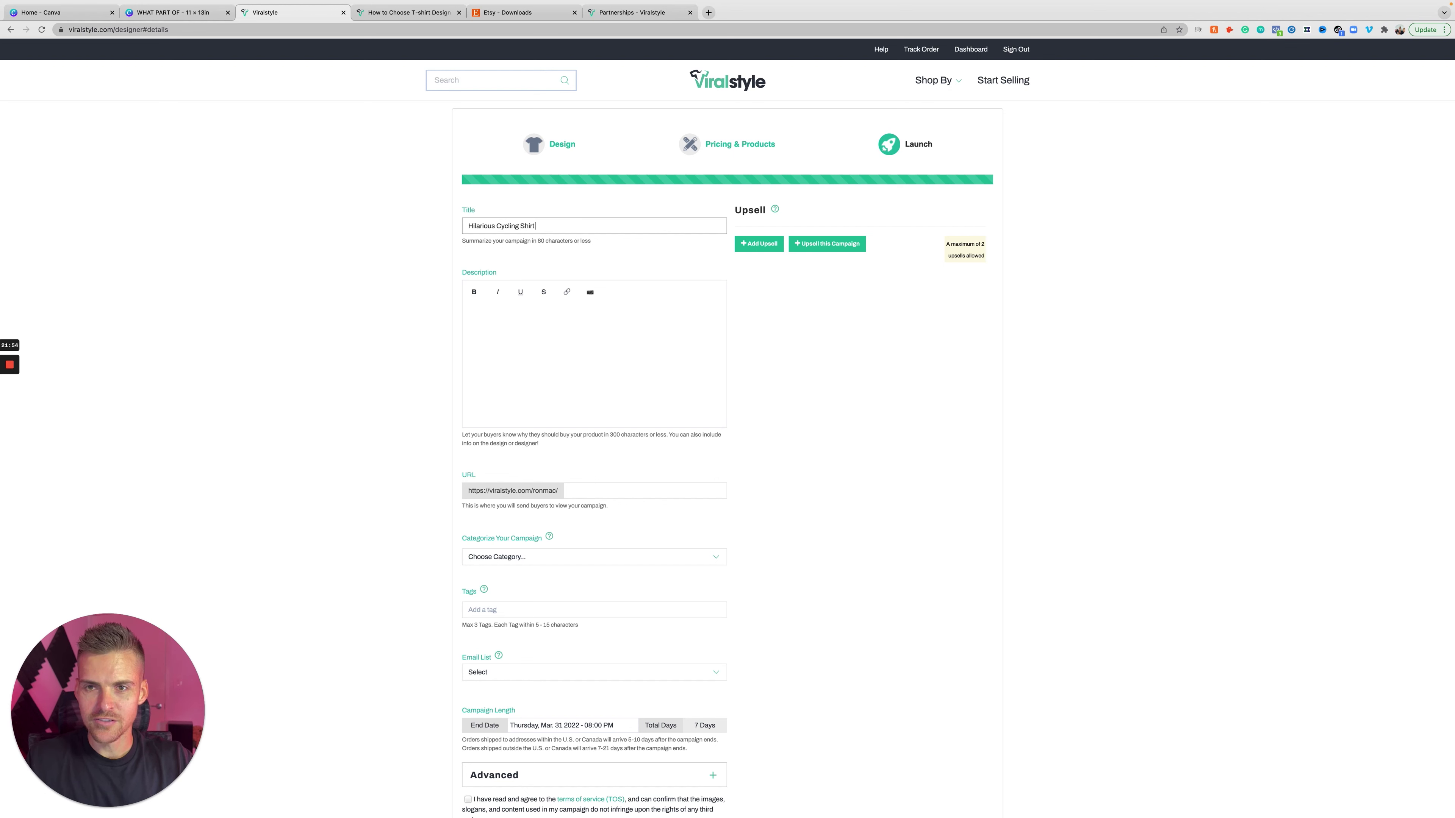
{"action": "type", "text": " - What Part of BLUH Don't You Understand"}
{"action": "triple_click", "coordinate": [627, 224]}
{"action": "key", "text": "ctrl+c"}
{"action": "left_click", "coordinate": [591, 322]}
{"action": "key", "text": "ctrl+v"}
{"action": "left_click", "coordinate": [946, 349]}
Set the campaign category to Sports.
{"action": "scroll", "coordinate": [860, 345], "scroll_direction": "down", "scroll_amount": 3}
{"action": "left_click", "coordinate": [691, 427]}
{"action": "left_click", "coordinate": [873, 439]}
{"action": "left_click", "coordinate": [656, 430]}
{"action": "left_click", "coordinate": [566, 570]}
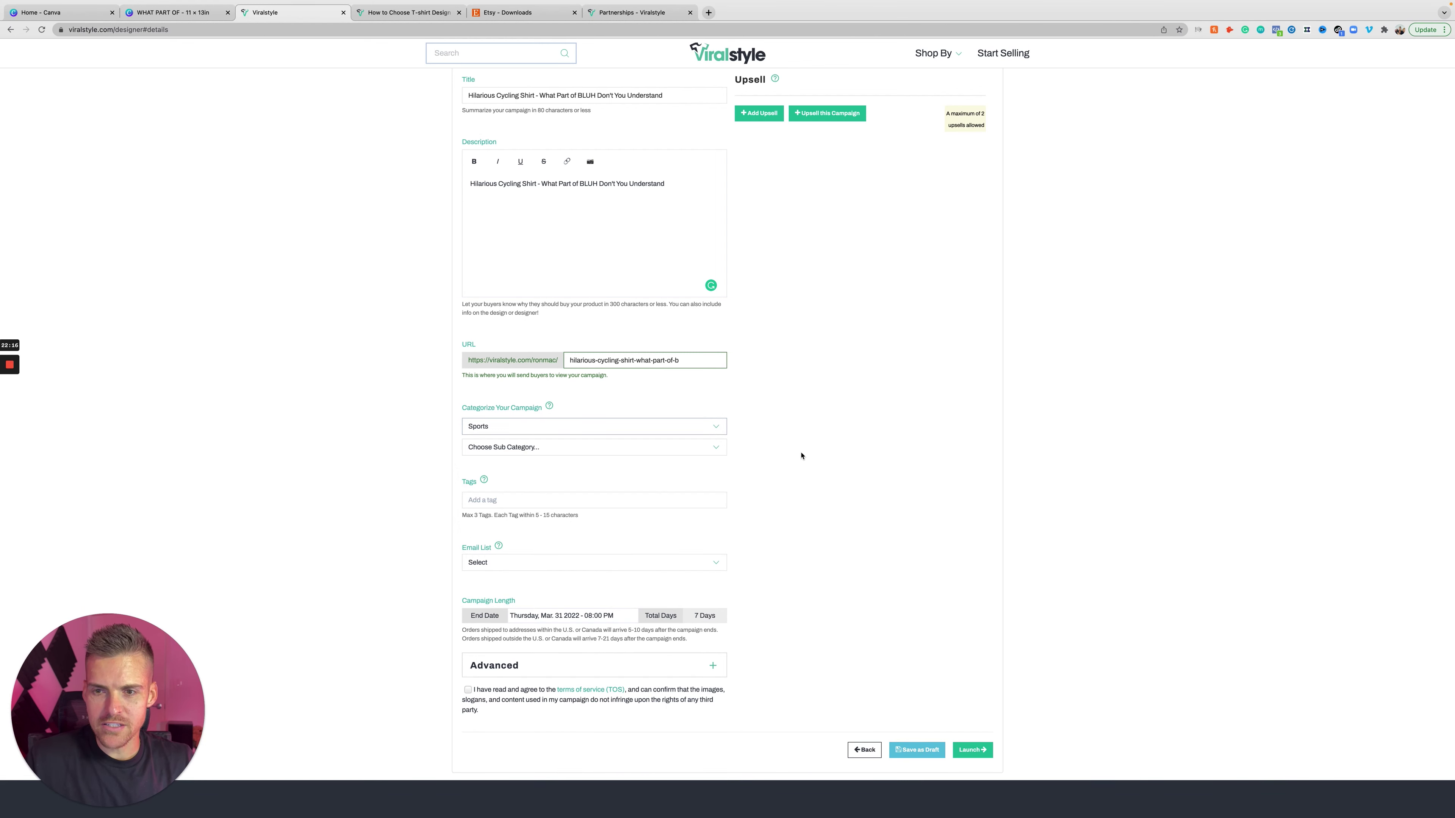
Add the tags cycling, bicycle and biking.
{"action": "scroll", "coordinate": [799, 453], "scroll_direction": "down", "scroll_amount": 2}
{"action": "left_click", "coordinate": [634, 419]}
{"action": "type", "text": "cycling"}
{"action": "key", "text": "Return"}
{"action": "type", "text": "bicycle"}
{"action": "key", "text": "Return"}
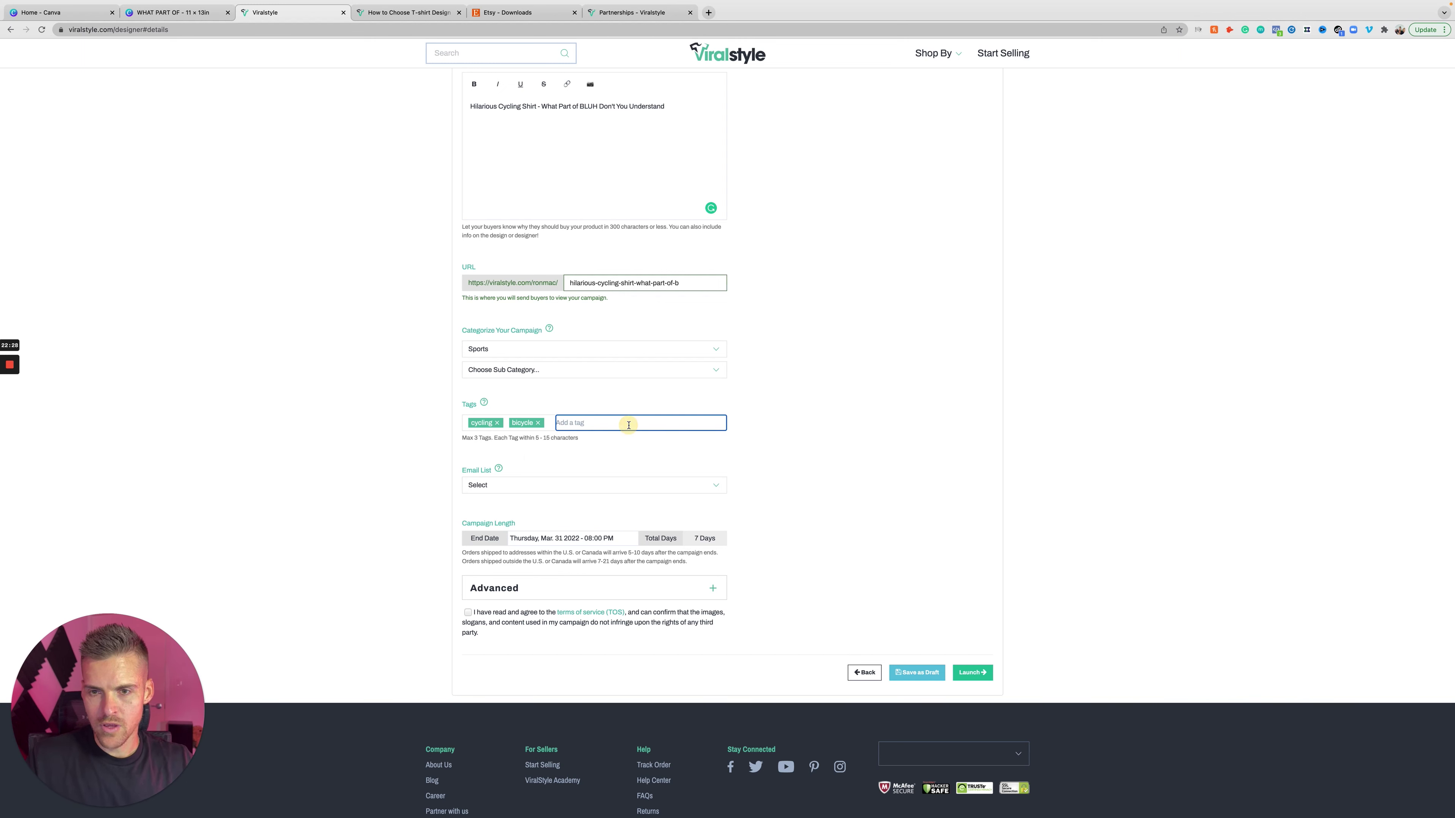
{"action": "type", "text": "biking"}
{"action": "key", "text": "Return"}
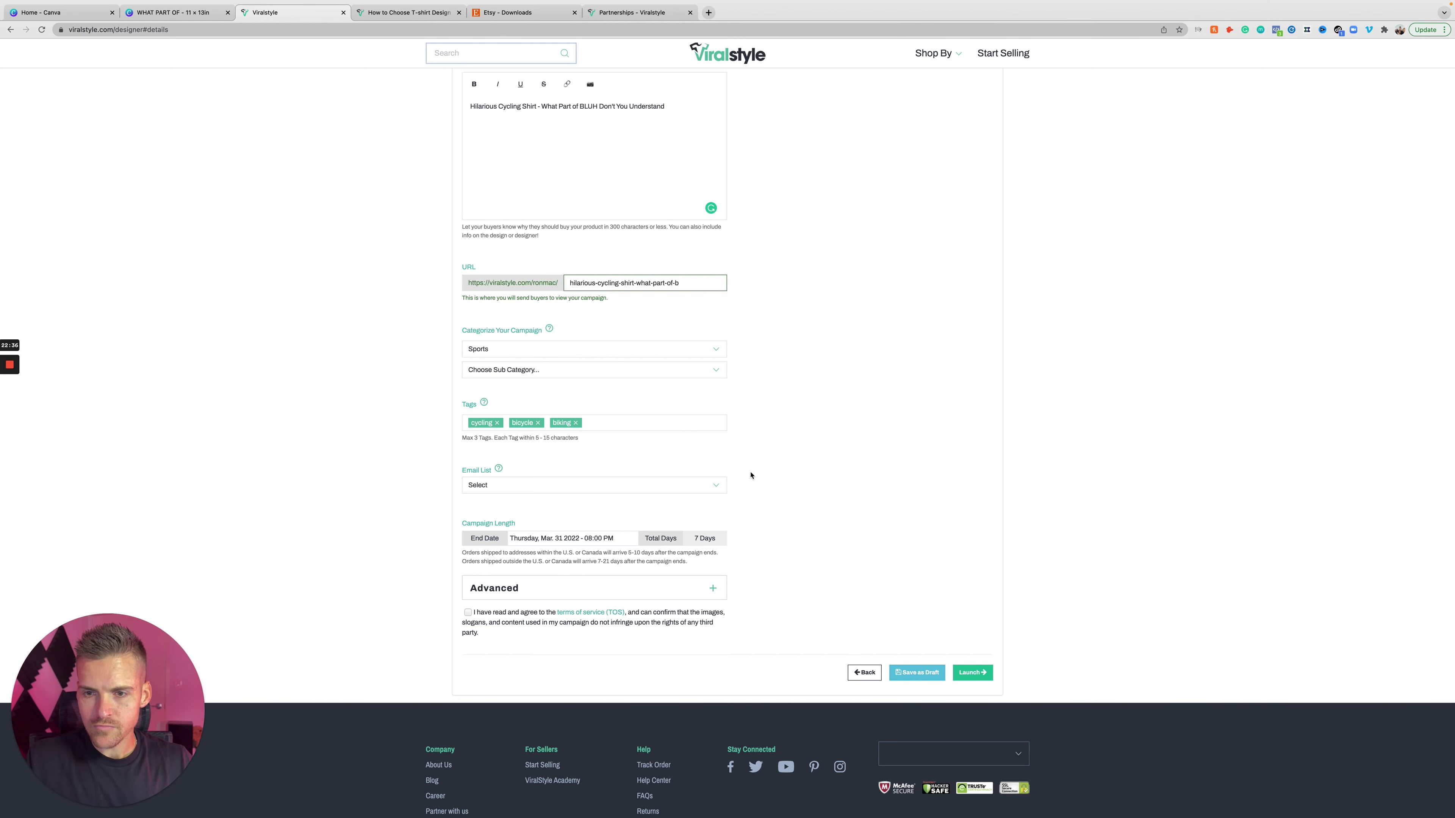
Accept the terms of service and launch the campaign.
{"action": "scroll", "coordinate": [748, 476], "scroll_direction": "down", "scroll_amount": 3}
{"action": "left_click", "coordinate": [467, 537]}
{"action": "scroll", "coordinate": [924, 474], "scroll_direction": "up", "scroll_amount": 6}
{"action": "scroll", "coordinate": [936, 504], "scroll_direction": "down", "scroll_amount": 4}
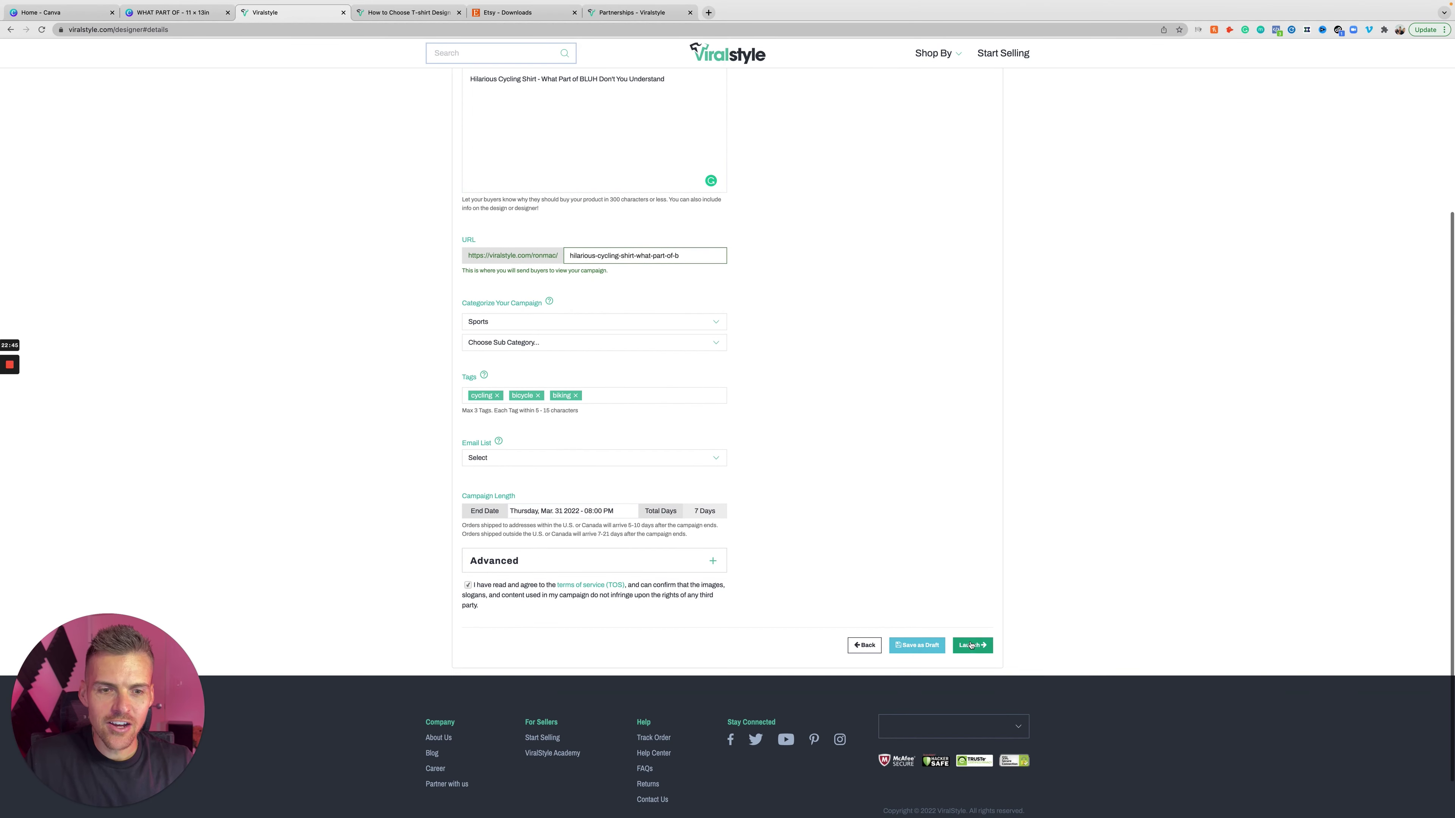
{"action": "left_click", "coordinate": [977, 645]}
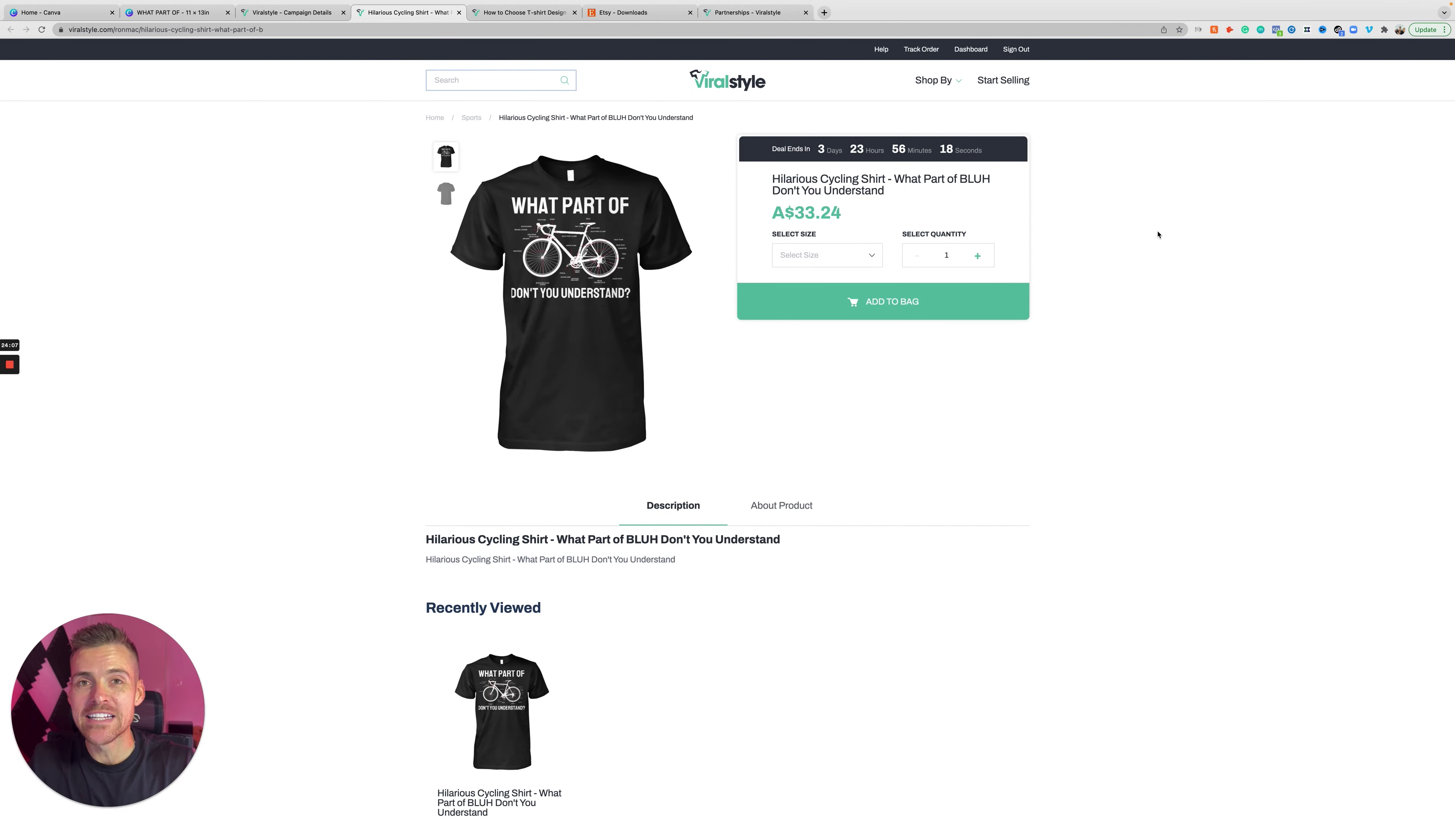
{"action": "mouse_move", "coordinate": [593, 221]}
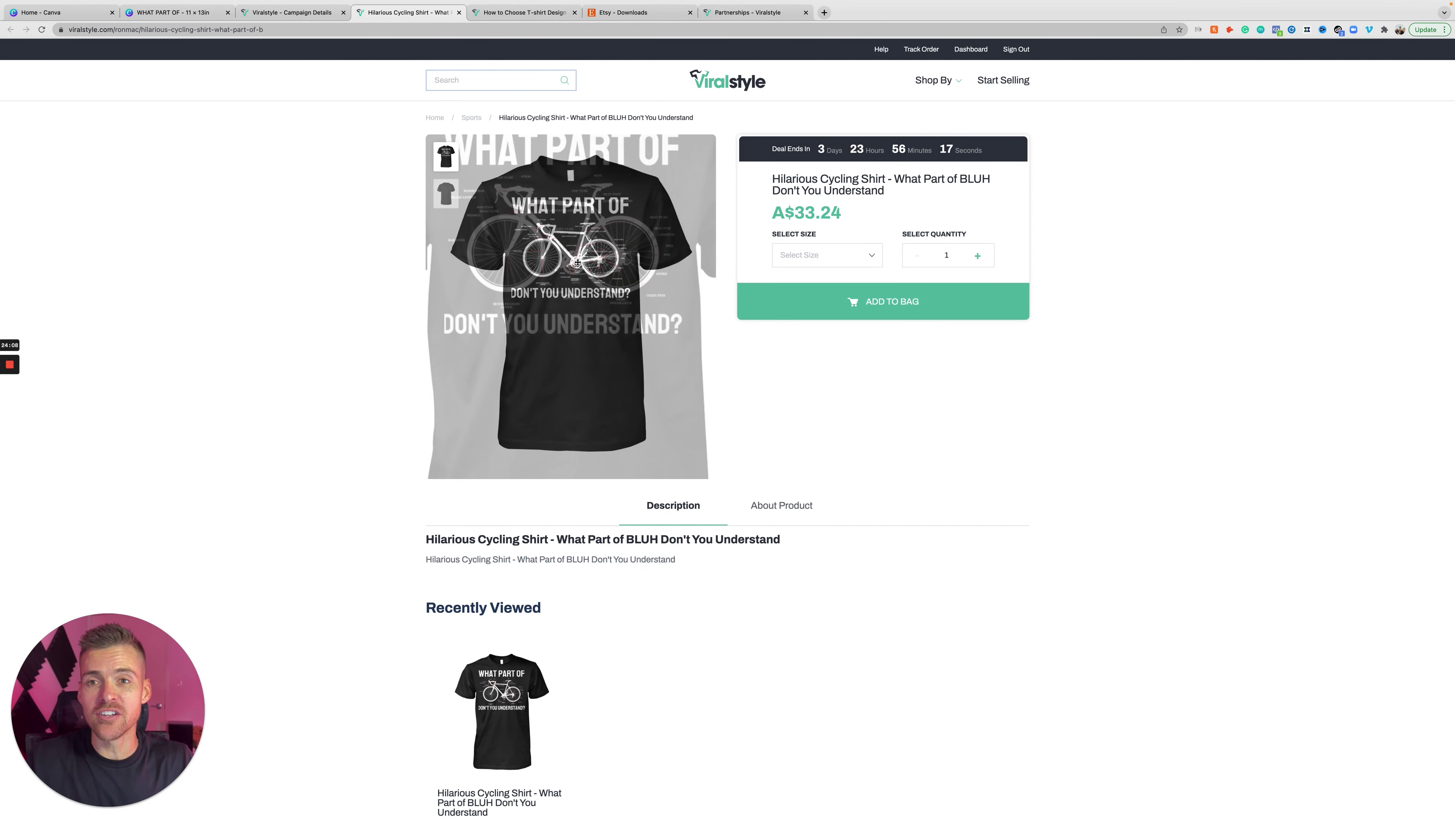
{"action": "right_click", "coordinate": [593, 221]}
{"action": "left_click", "coordinate": [602, 236]}
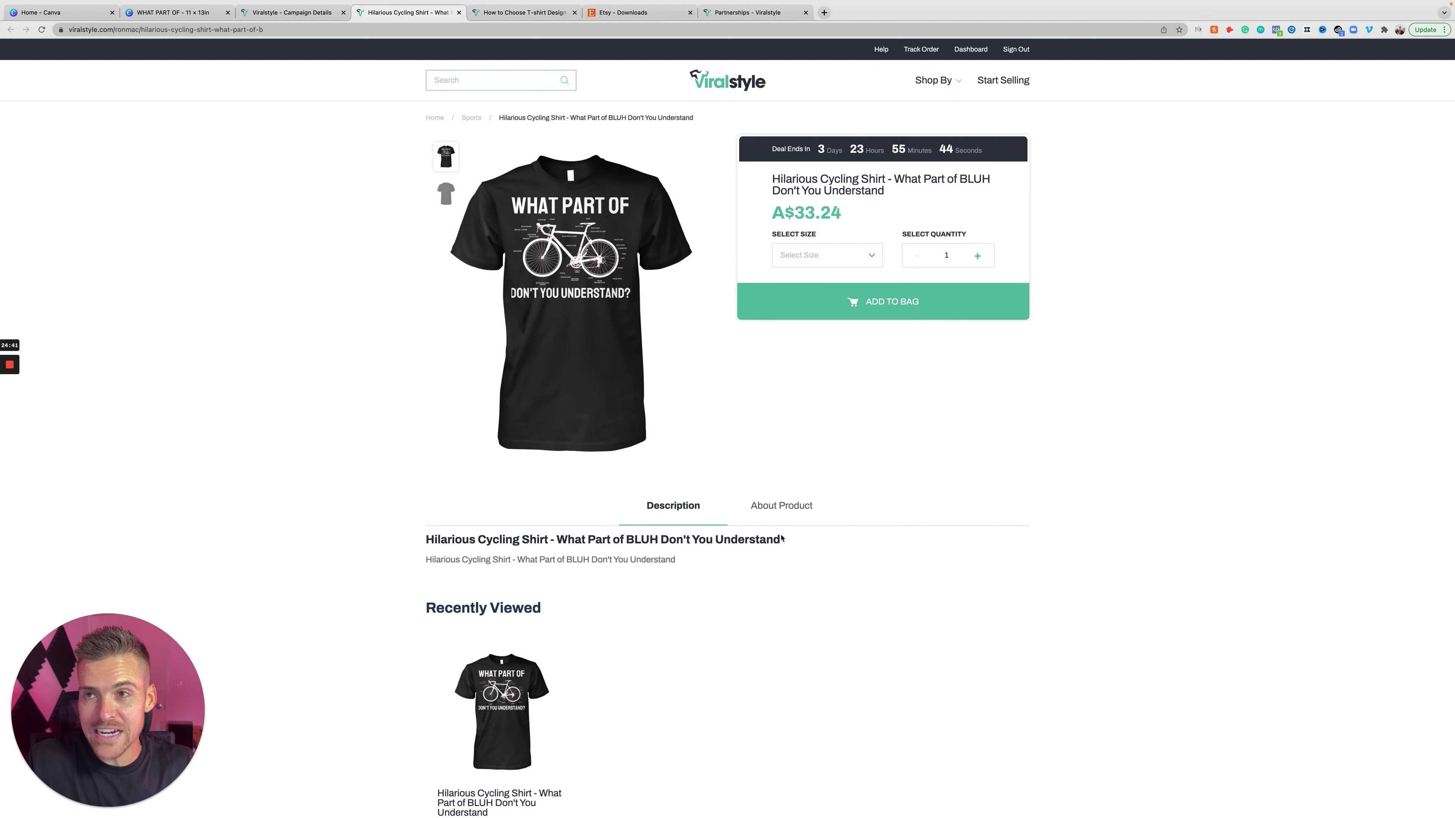
{"action": "left_click", "coordinate": [300, 30]}
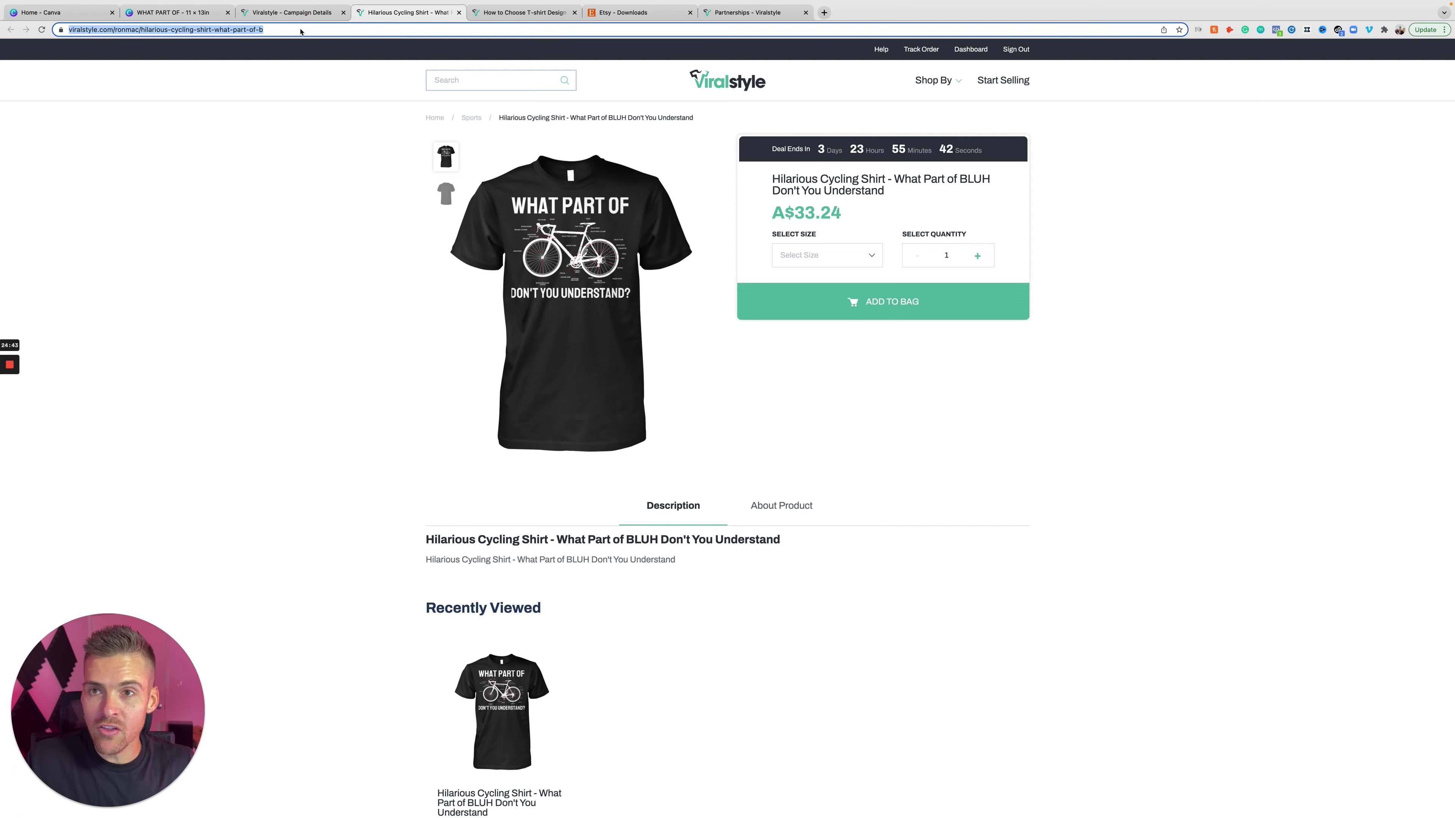